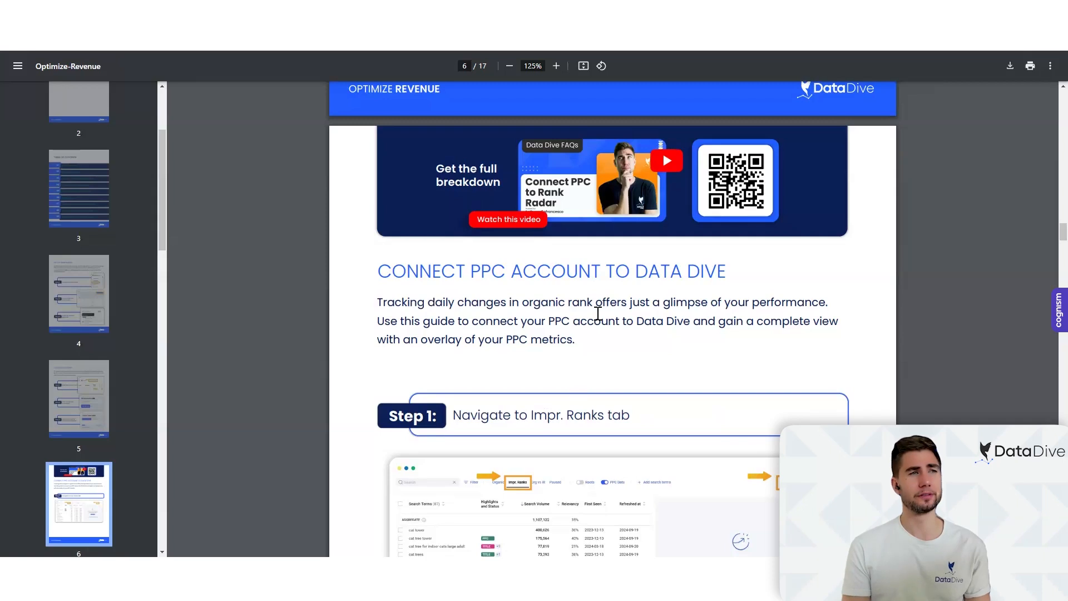
Step: Read page 6 of the guide on connecting a PPC account to Data Dive, including Step 1 about Impr. Ranks
scroll(649, 323, down, 1)
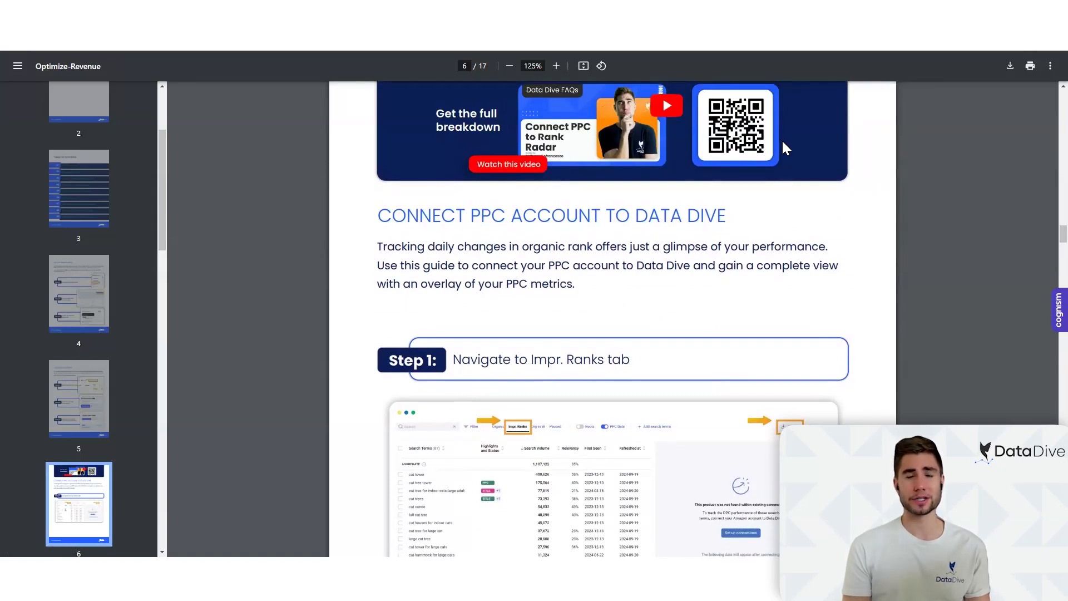
scroll(785, 153, down, 1)
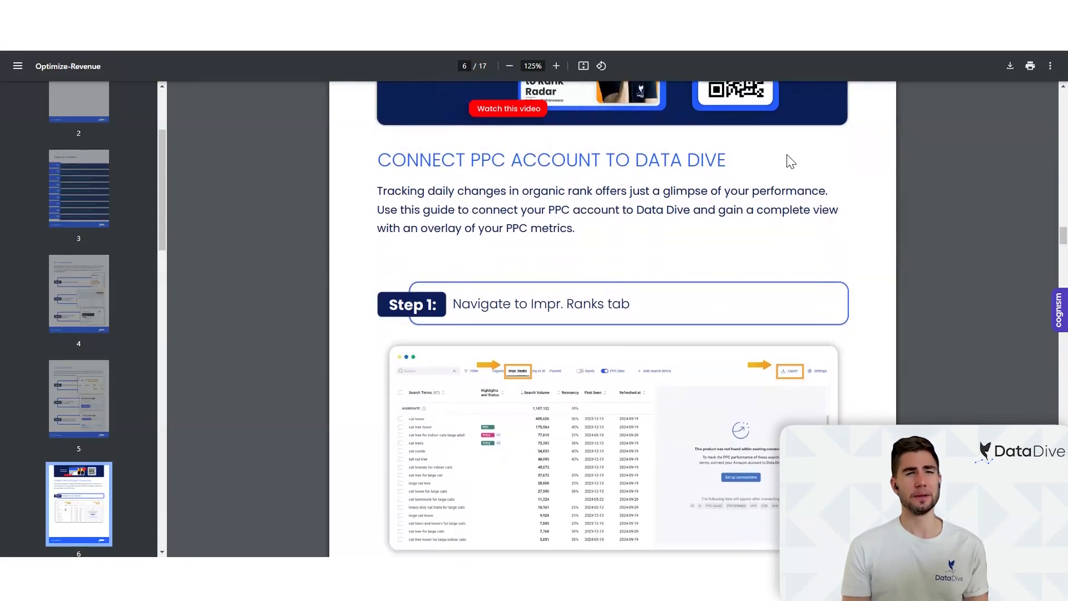
scroll(741, 211, down, 2)
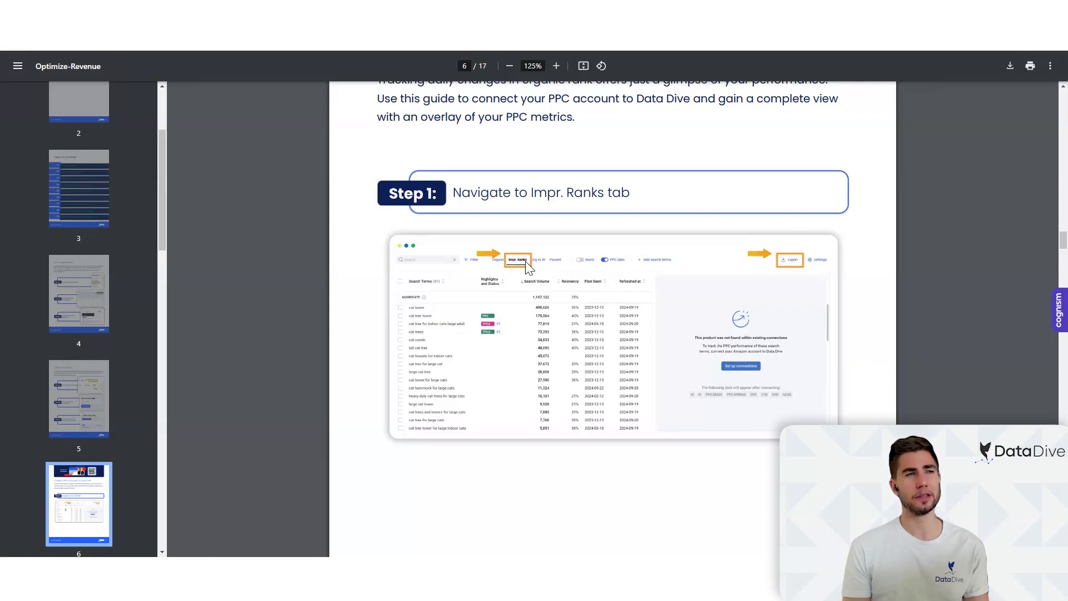
click(555, 66)
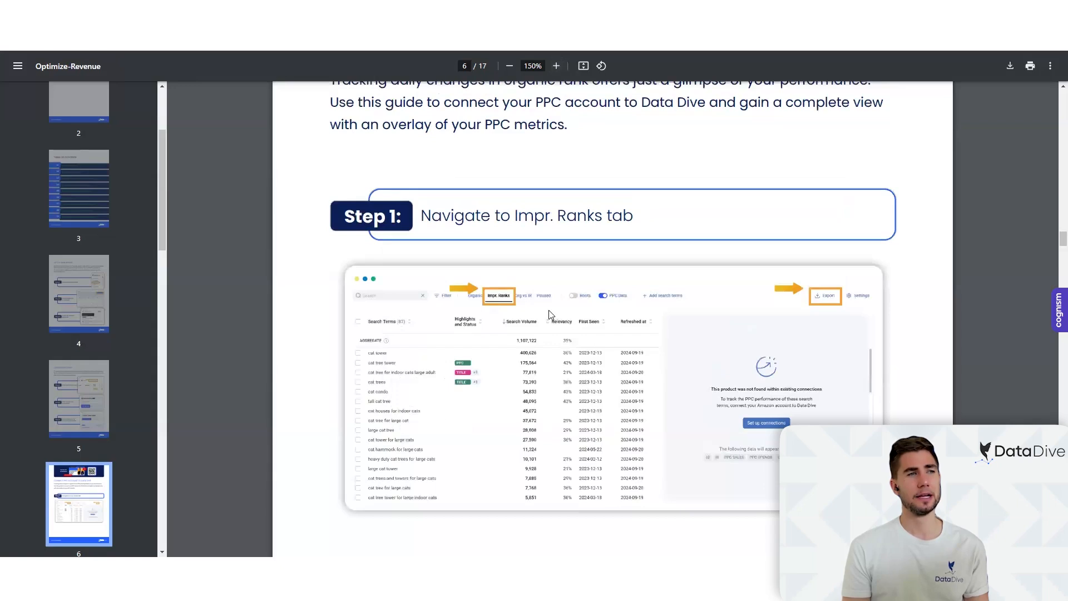
scroll(550, 314, down, 2)
Step: Read page 7 of the guide on setting up connections and sharing PPC data with a service provider through a setup link
scroll(749, 319, down, 10)
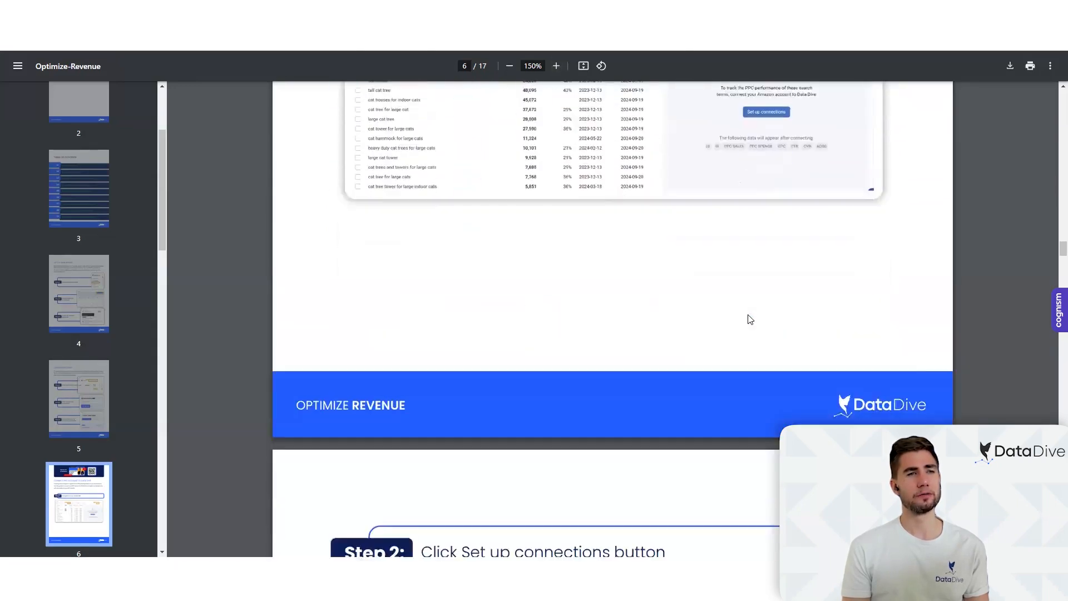
scroll(639, 367, down, 5)
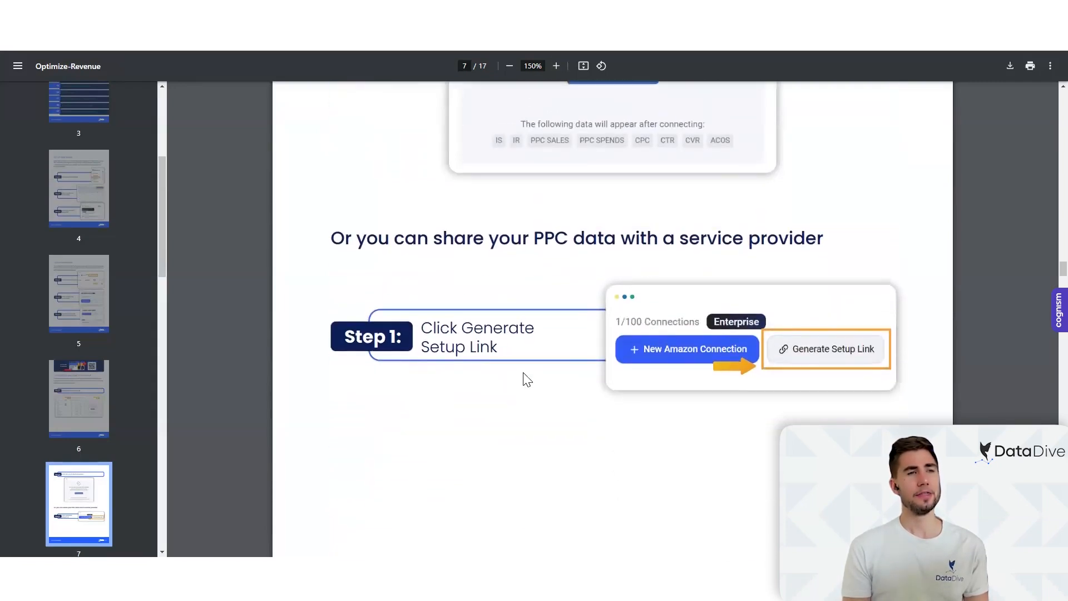
scroll(525, 375, up, 4)
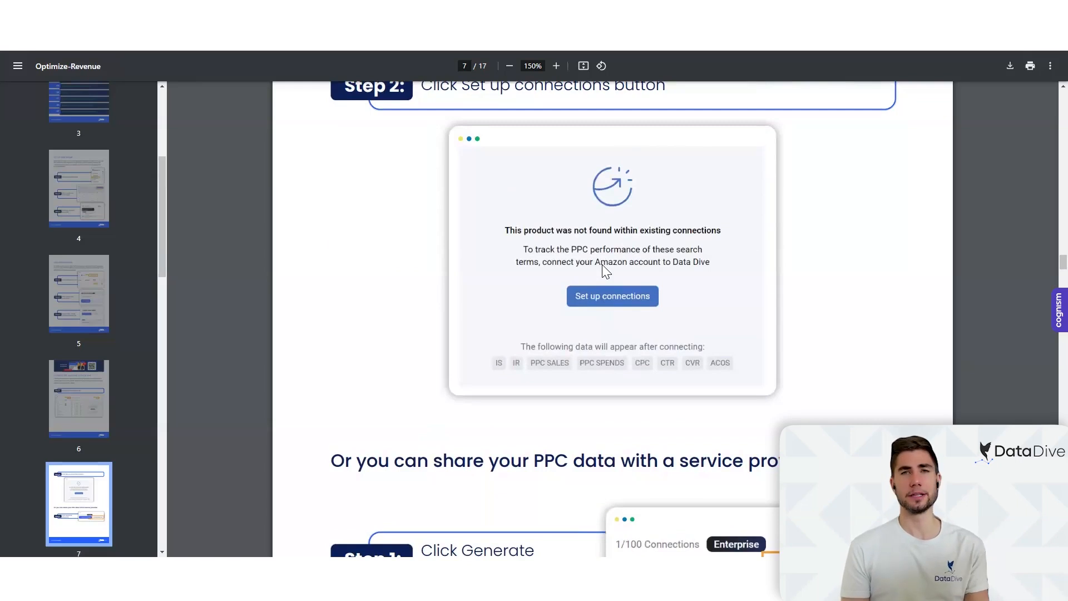
scroll(601, 265, down, 1)
scroll(601, 271, up, 1)
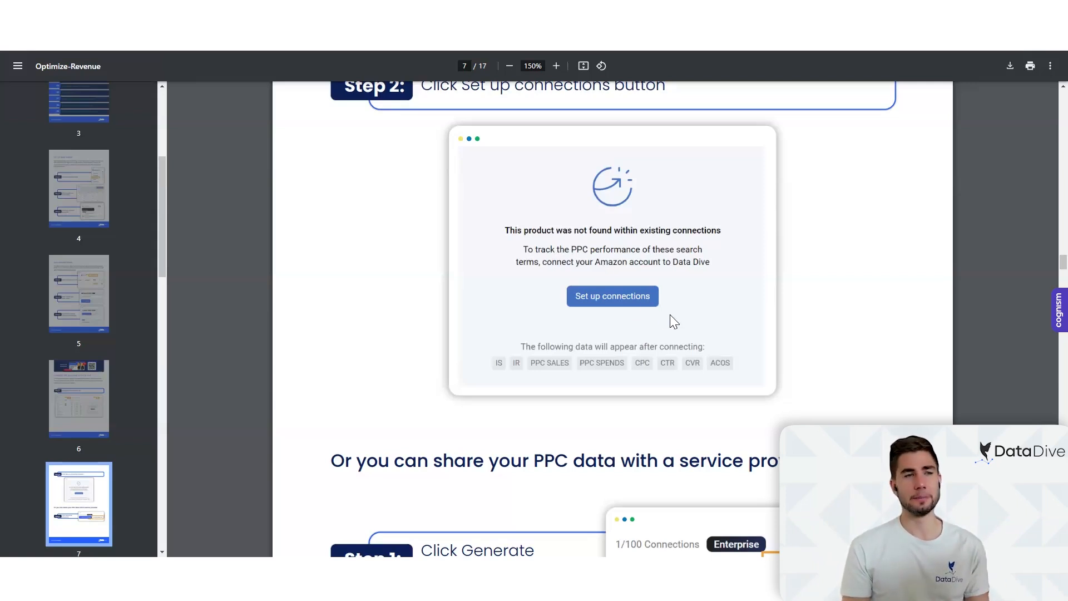
scroll(674, 317, down, 3)
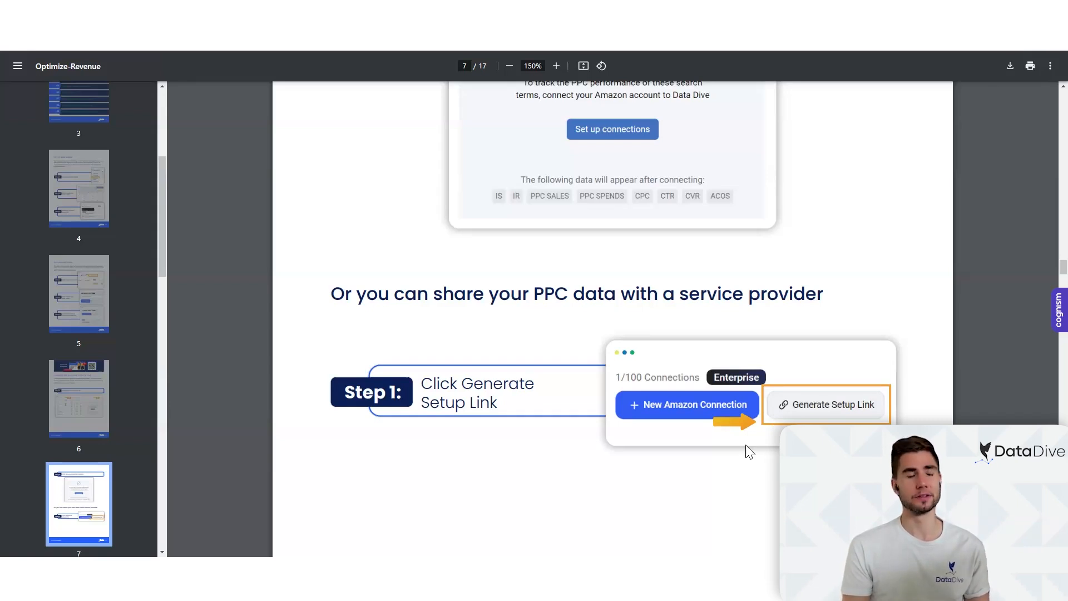
scroll(749, 451, down, 1)
Step: Examine the PPC decision matrix section on page 8, including the PPC Masterclass banner and the keep or turn-off grid
scroll(749, 452, down, 7)
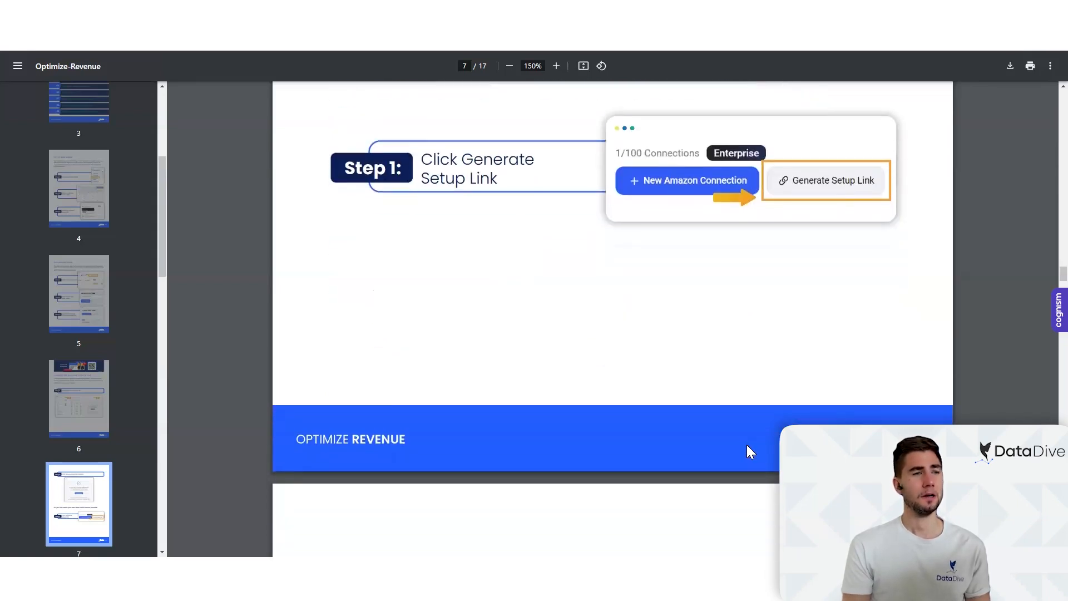
scroll(747, 446, down, 4)
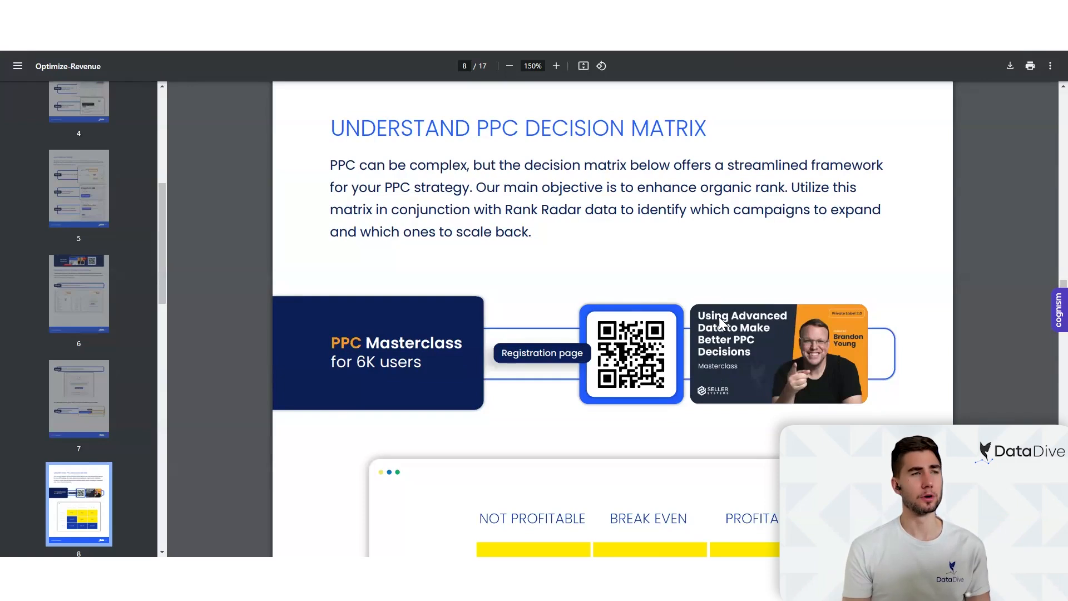
scroll(721, 315, down, 1)
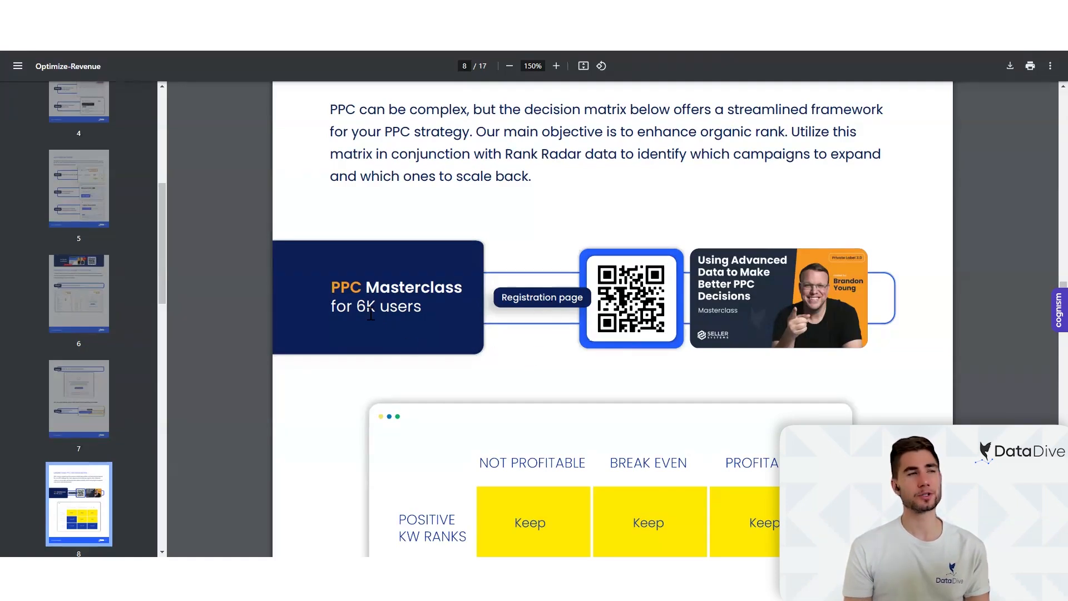
drag(333, 285, 434, 298)
click(311, 310)
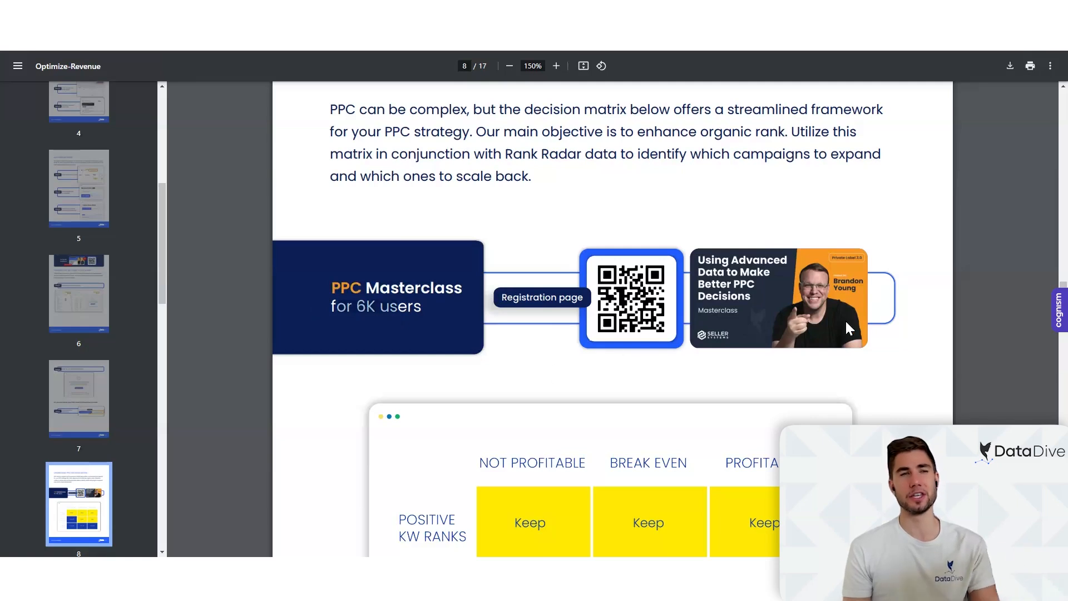
scroll(742, 311, down, 4)
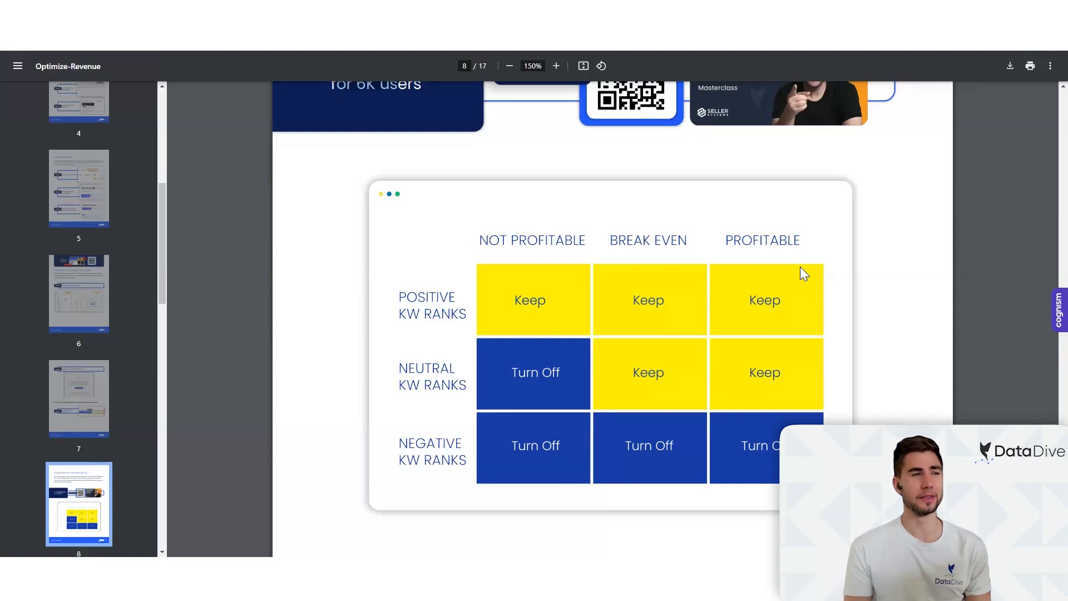
scroll(474, 269, down, 2)
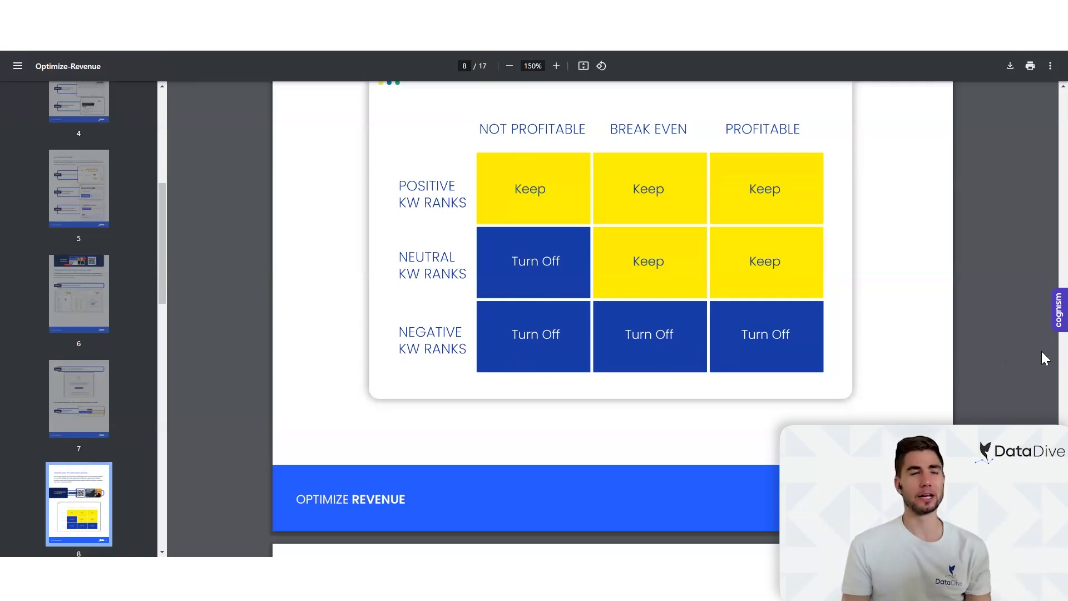
Step: Study Steps 1 and 2 of the Rank Radar + PPC overlay section, covering keyword performance and impression rank
scroll(700, 367, down, 8)
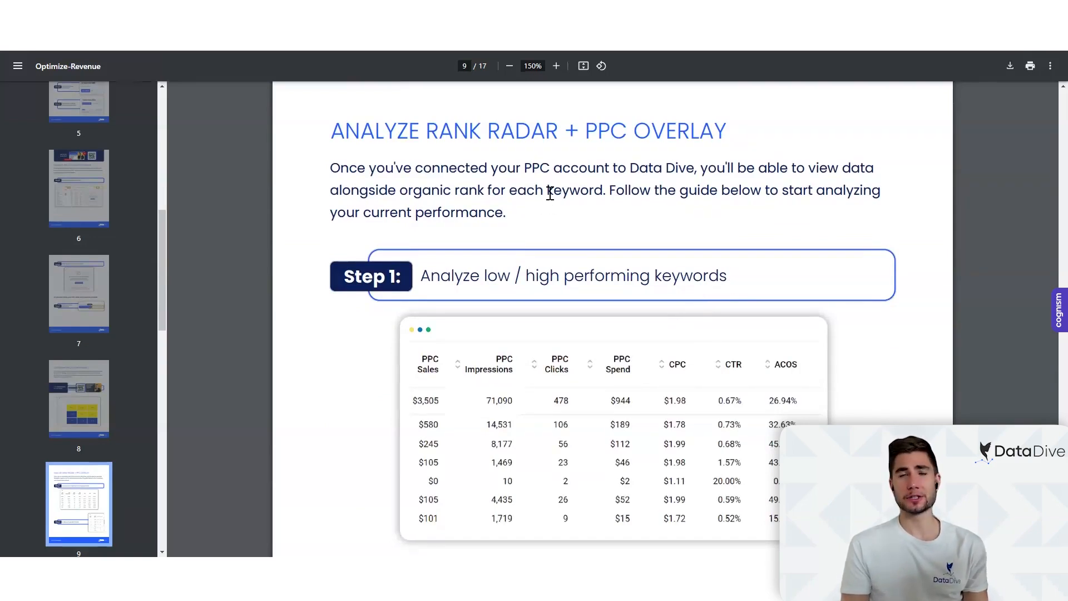
scroll(675, 294, down, 1)
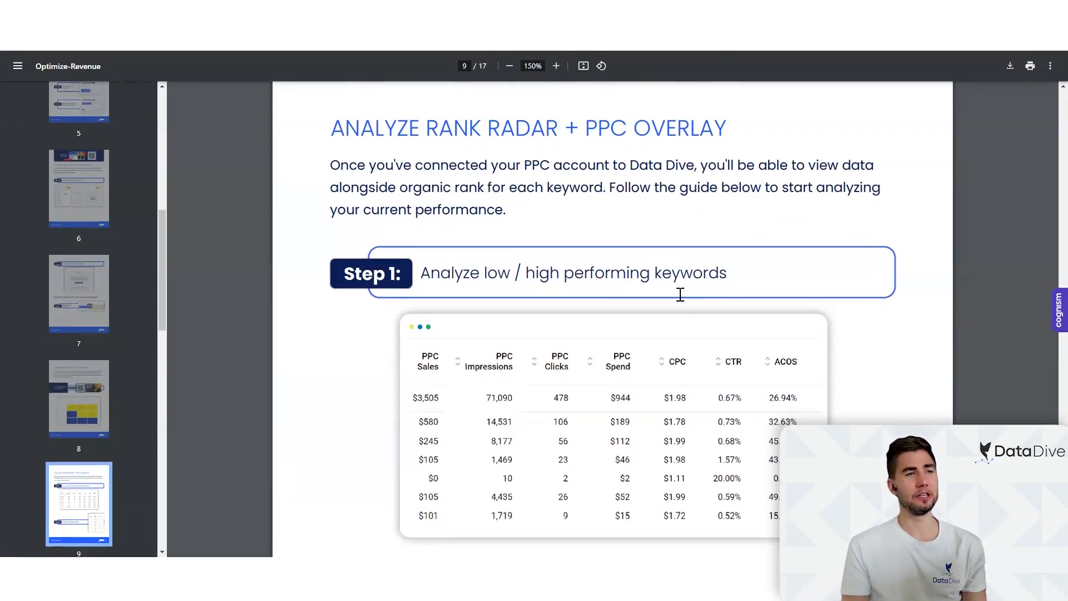
scroll(675, 296, up, 1)
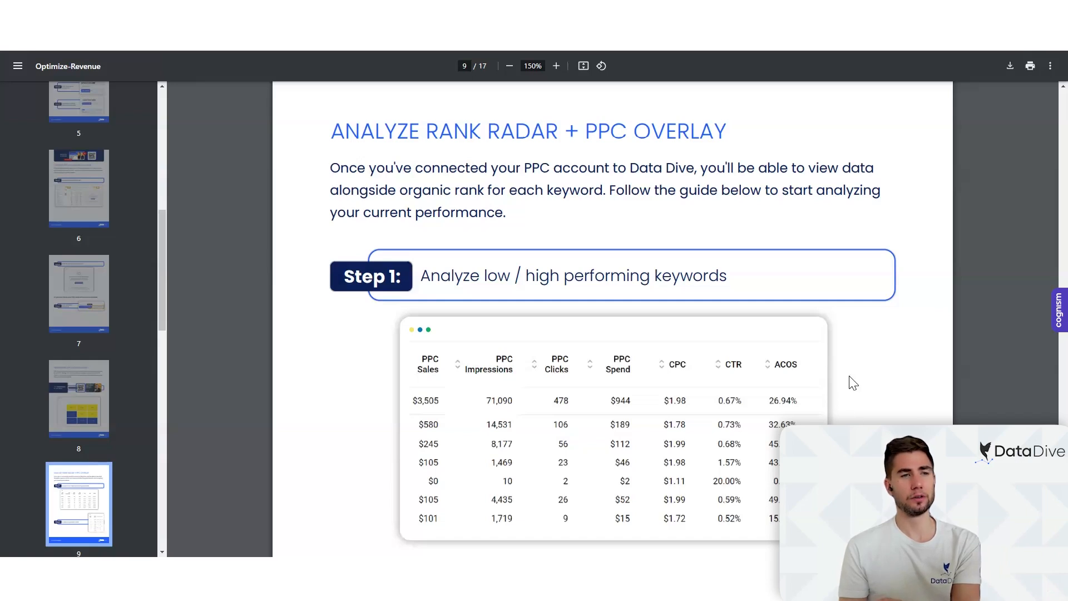
scroll(823, 379, down, 2)
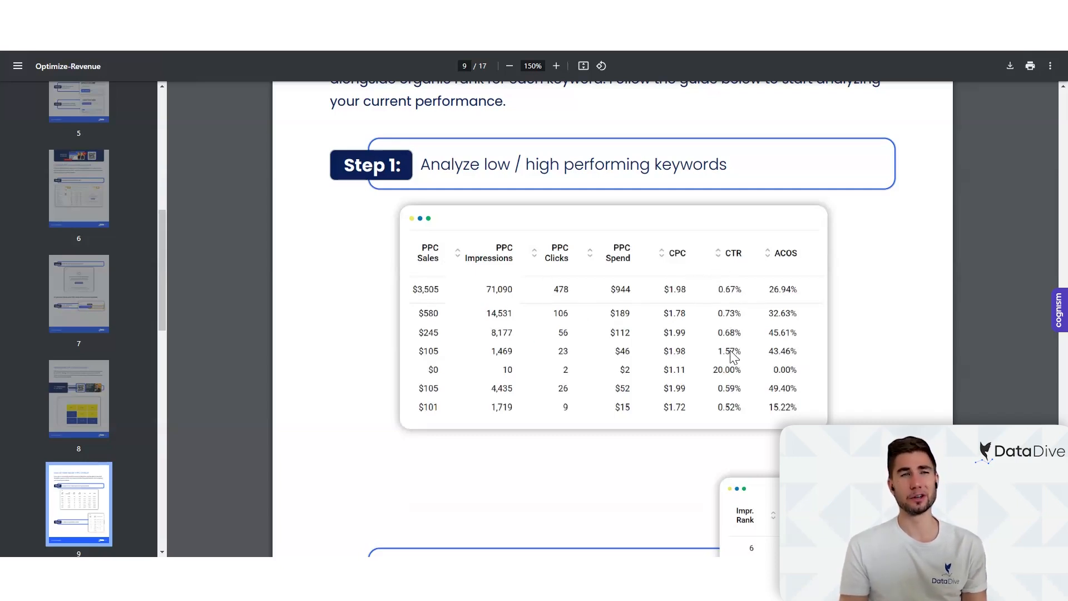
scroll(745, 398, down, 4)
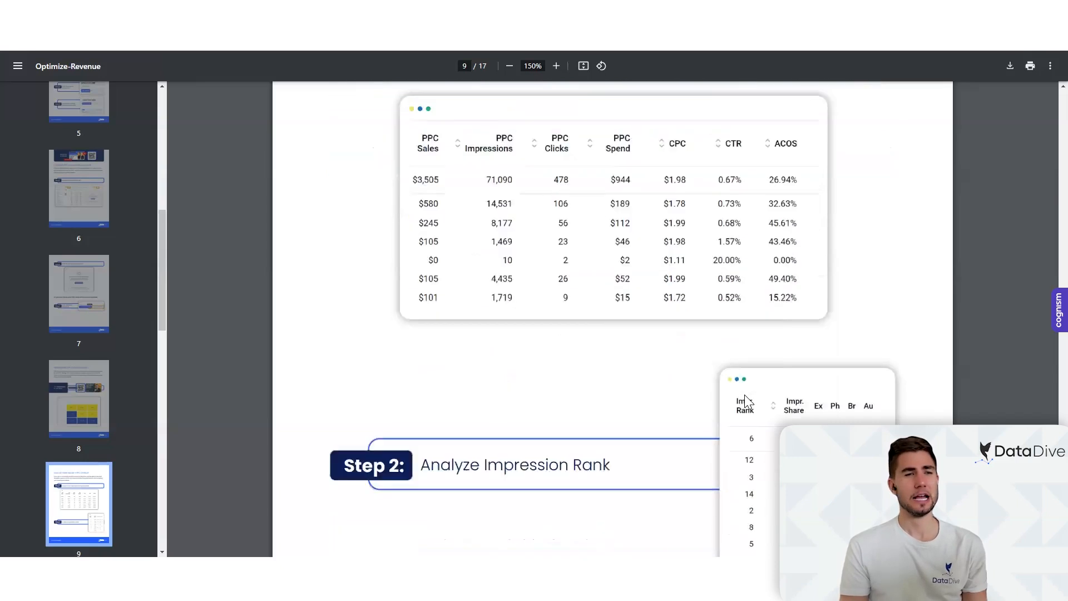
scroll(748, 400, up, 4)
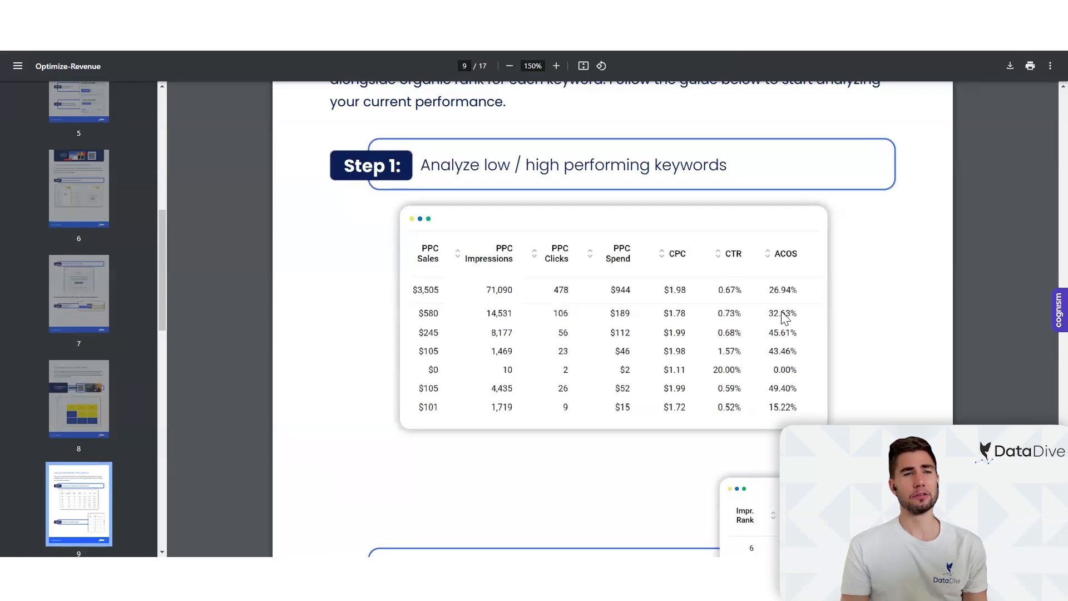
scroll(782, 313, down, 4)
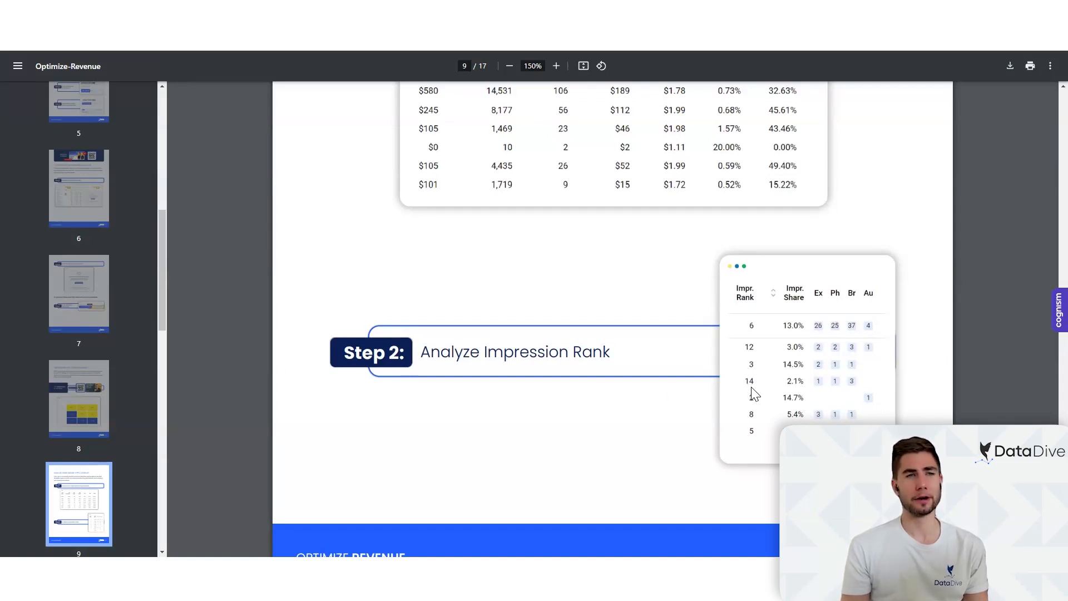
Step: Read Steps 3 and 4 on page 10 about analyzing campaigns by type and grouping by root, rechecking the impression rank table
scroll(751, 389, down, 7)
scroll(756, 393, down, 2)
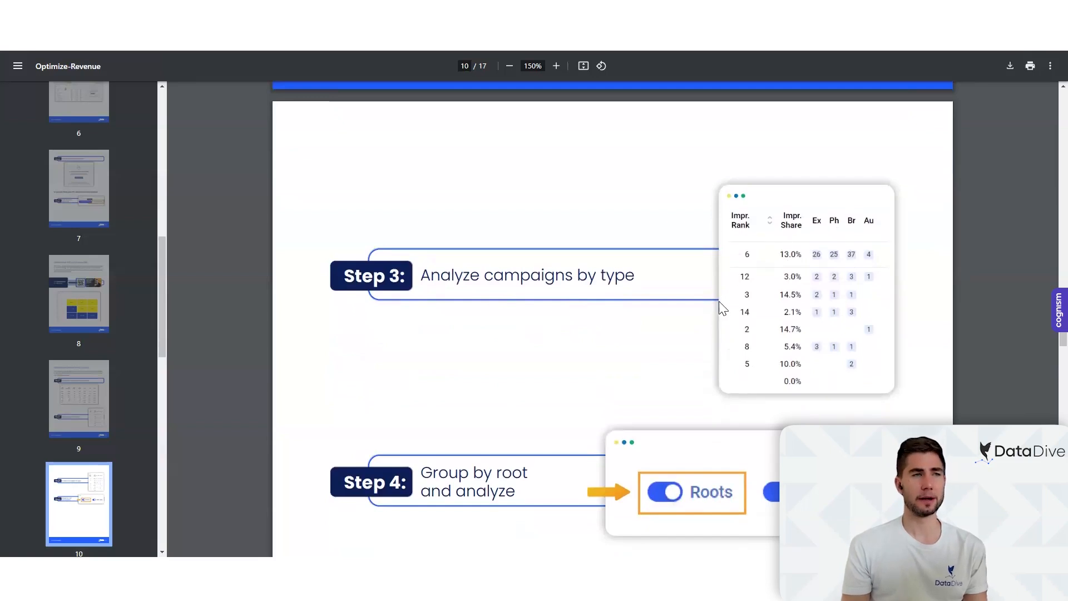
scroll(719, 303, up, 6)
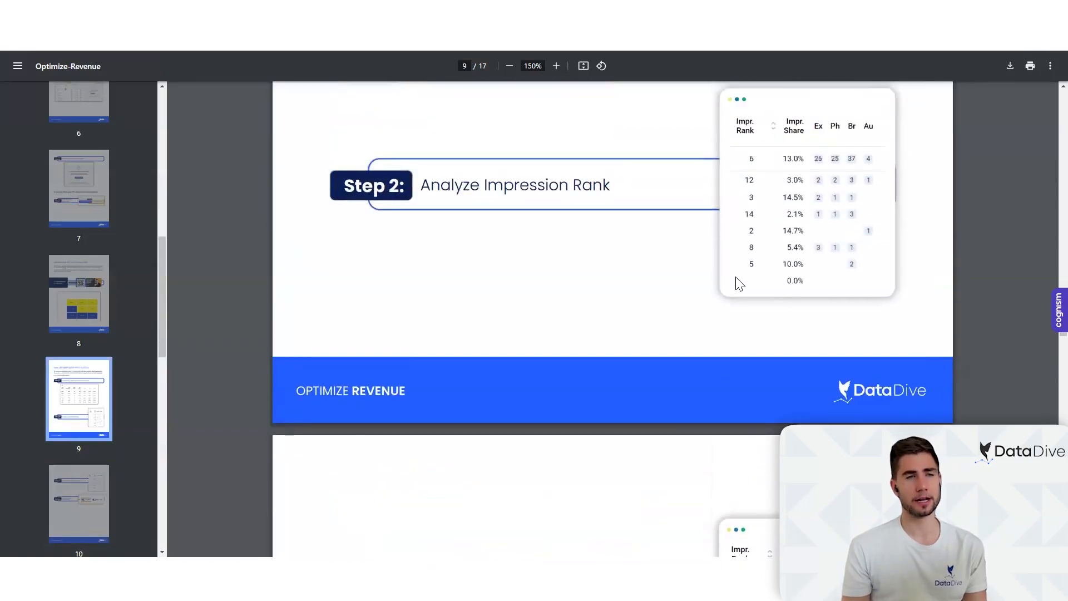
scroll(740, 278, down, 5)
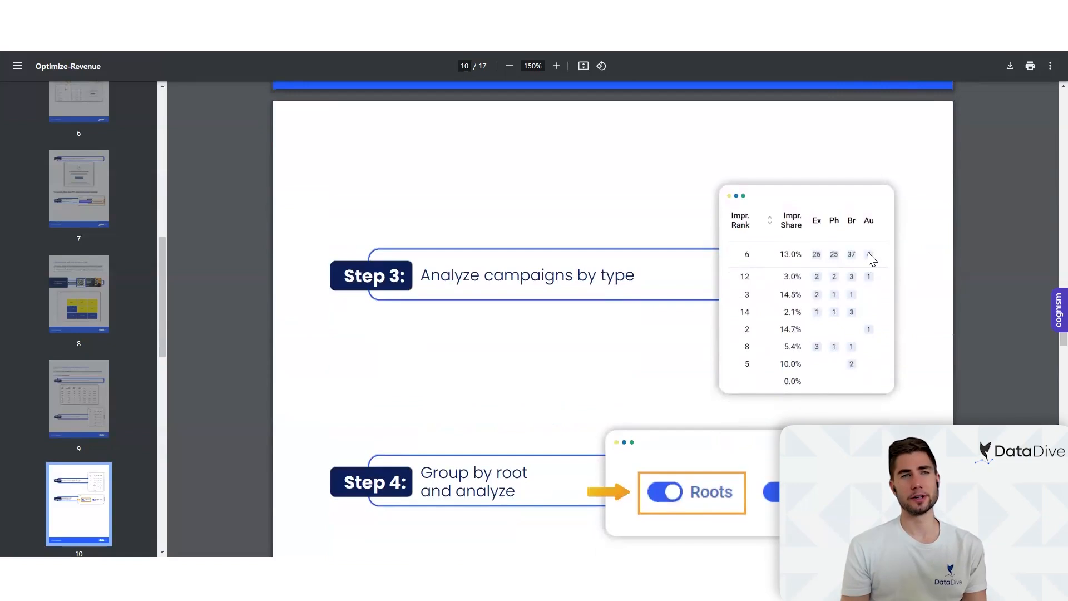
scroll(865, 254, down, 2)
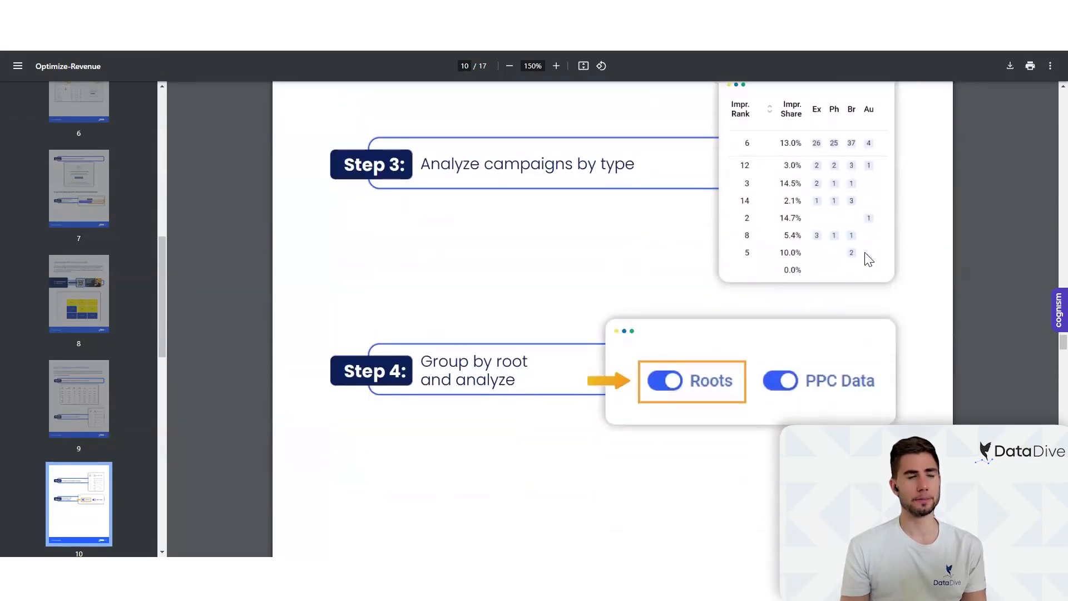
scroll(865, 255, down, 3)
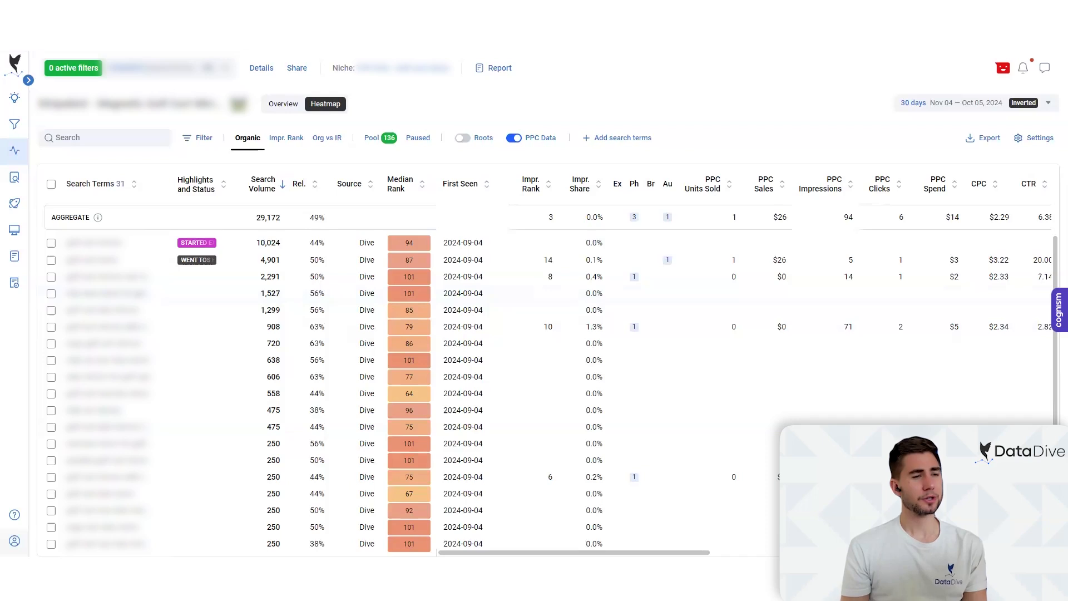
Step: Switch to the Data Dive keyword heatmap and examine the PPC metrics through to the daily organic ranks
click(217, 33)
scroll(639, 362, right, 4)
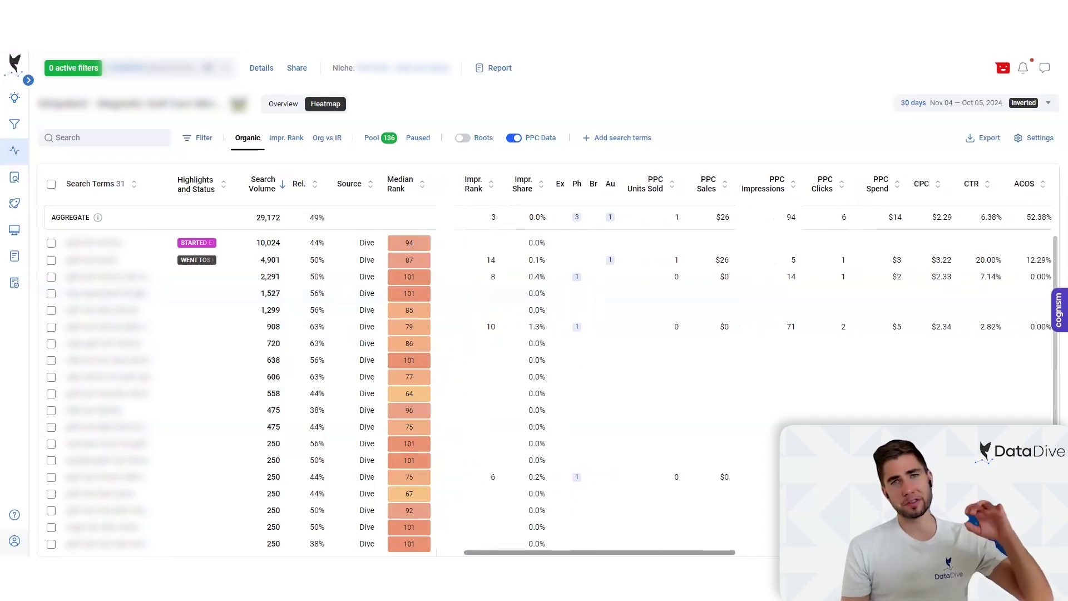
scroll(810, 311, right, 4)
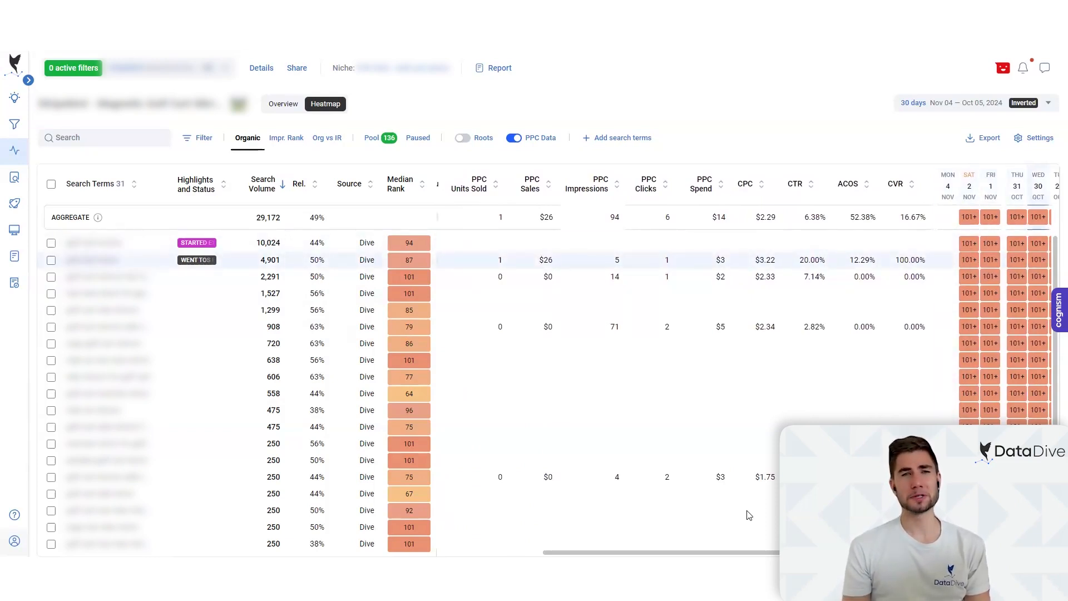
scroll(748, 515, right, 3)
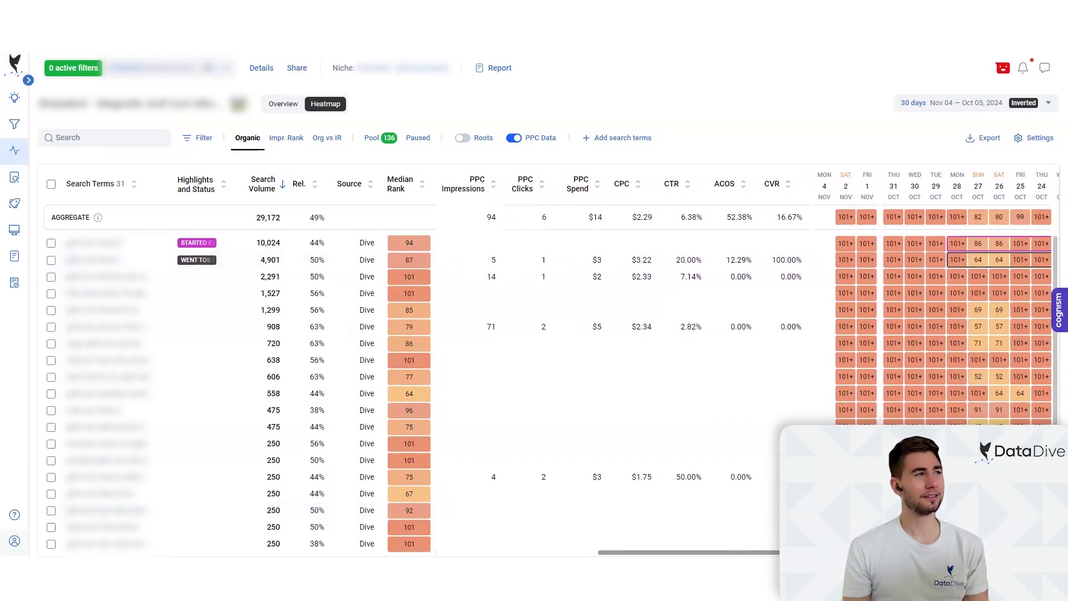
scroll(723, 361, right, 5)
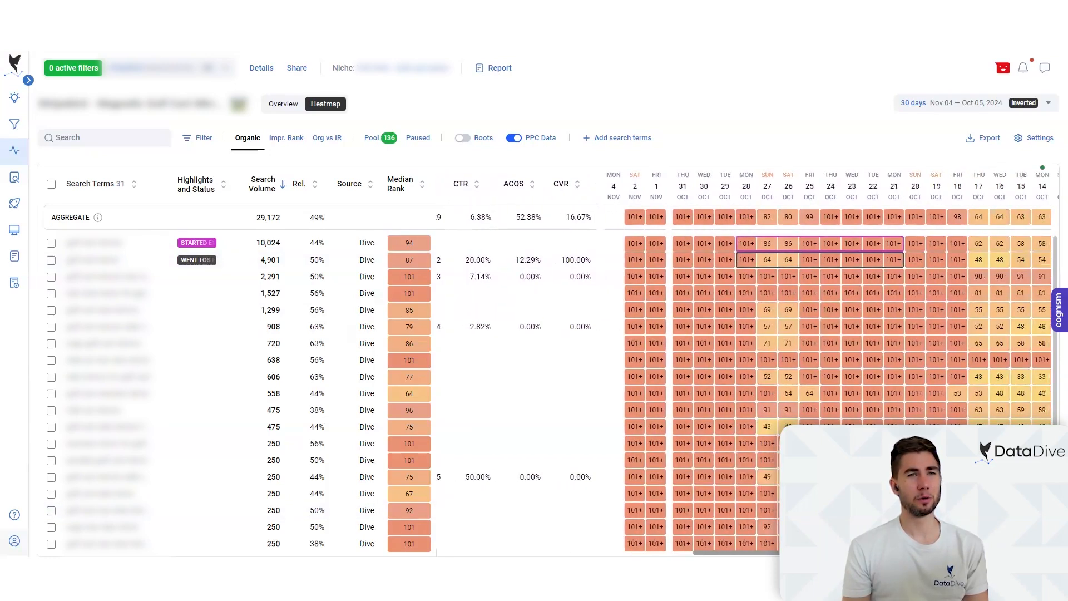
scroll(952, 373, right, 3)
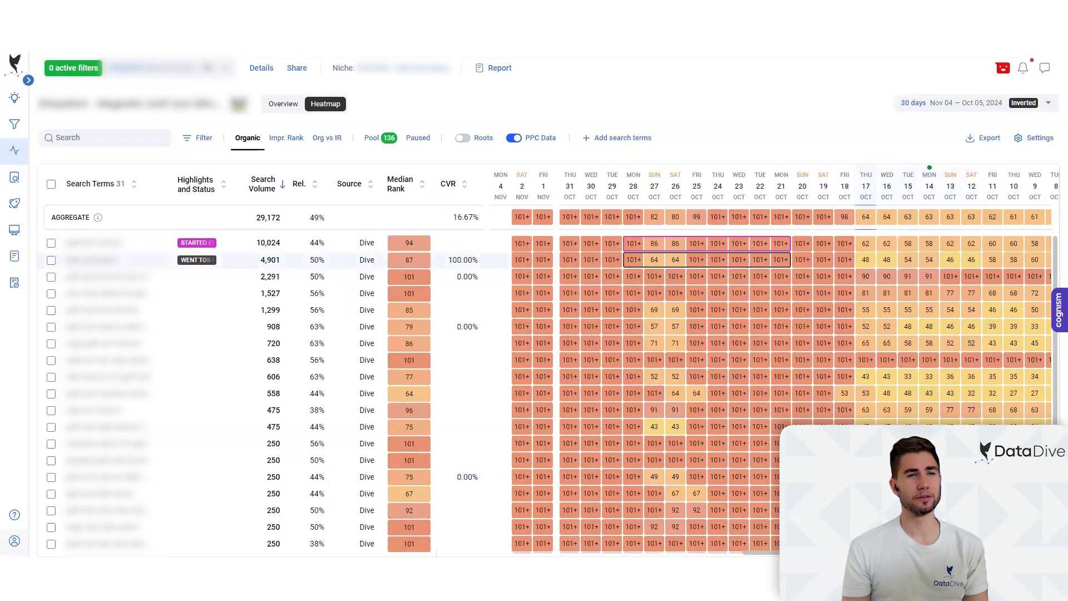
Step: Compare the October daily ranks with the PPC metrics, campaign types and impression rank of the highlighted search terms
scroll(788, 352, left, 6)
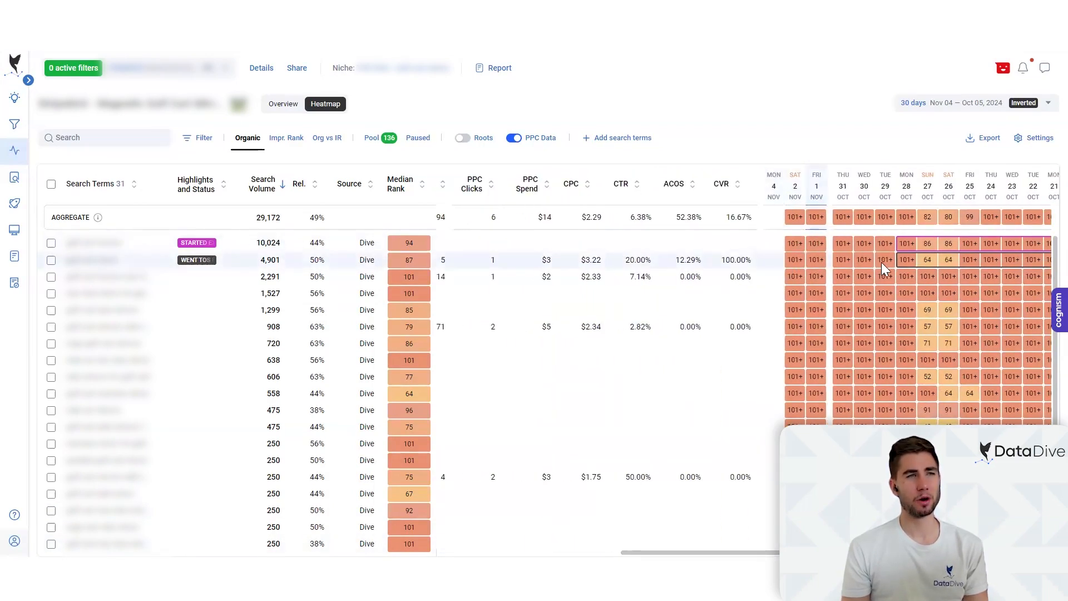
scroll(834, 353, left, 2)
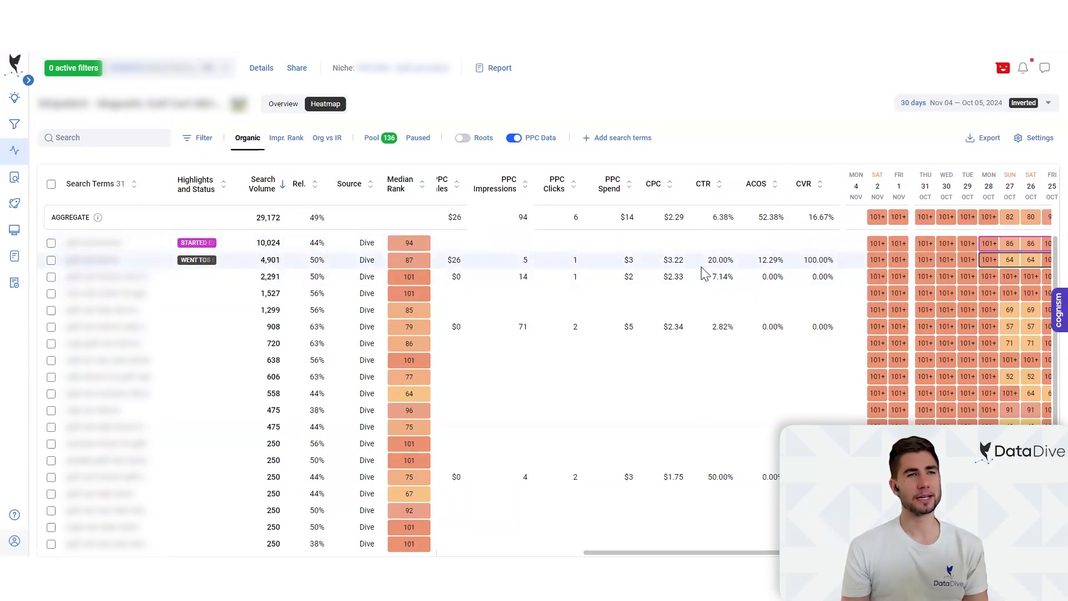
scroll(702, 273, left, 5)
scroll(638, 376, left, 5)
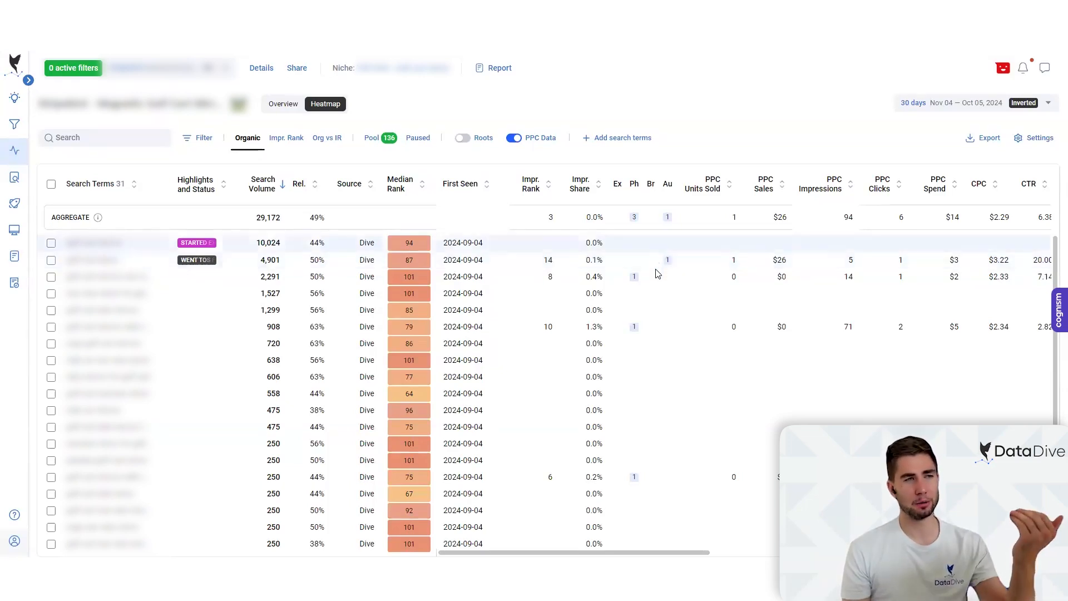
Step: Check the heatmap's remaining PPC metric columns up to the daily ranks, and open page 11 of the Optimize-Revenue guide
drag(690, 550, 773, 553)
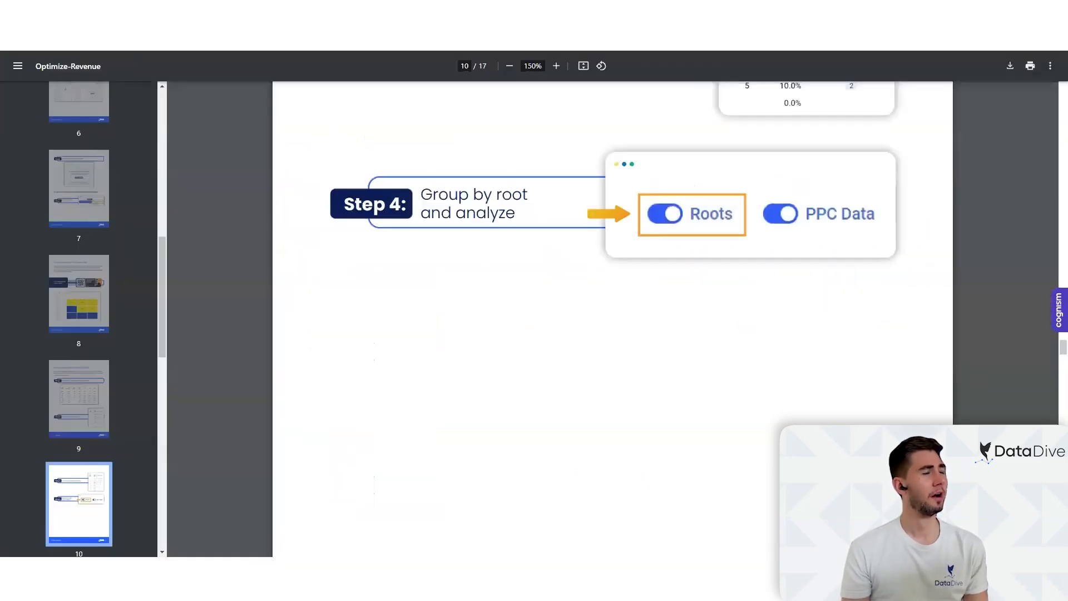
scroll(88, 437, down, 4)
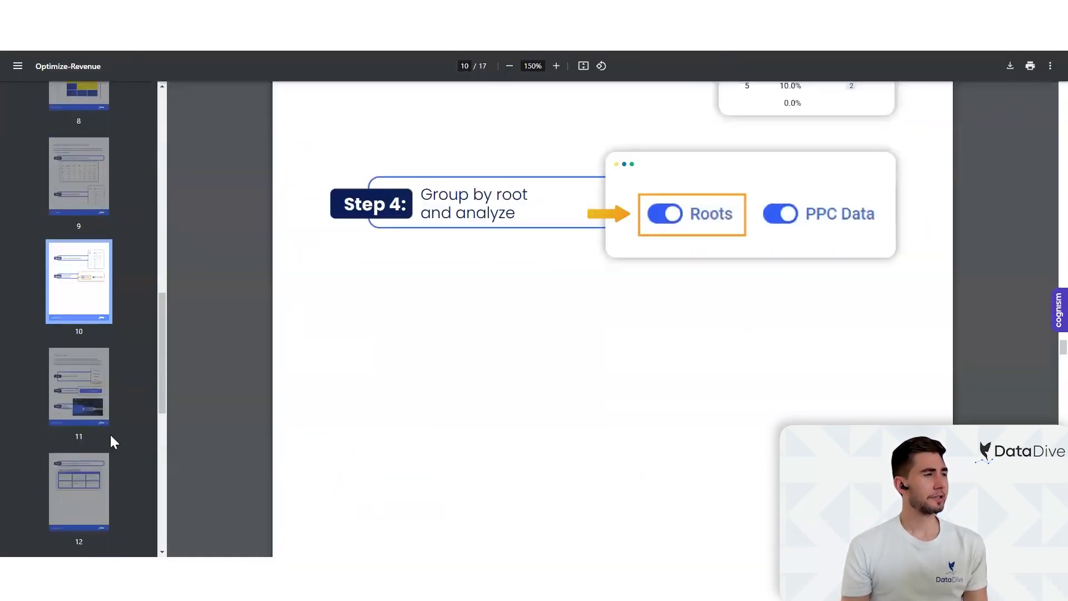
click(88, 390)
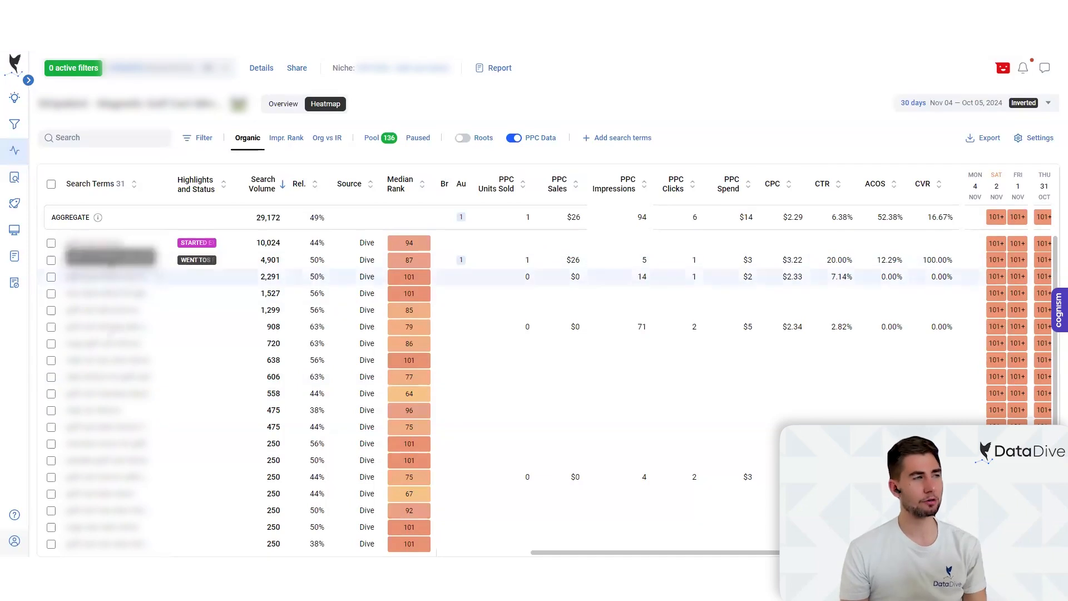
Step: Group the heatmap's search terms by normalized root and expand the root with the highest search volume to review its keywords
click(464, 140)
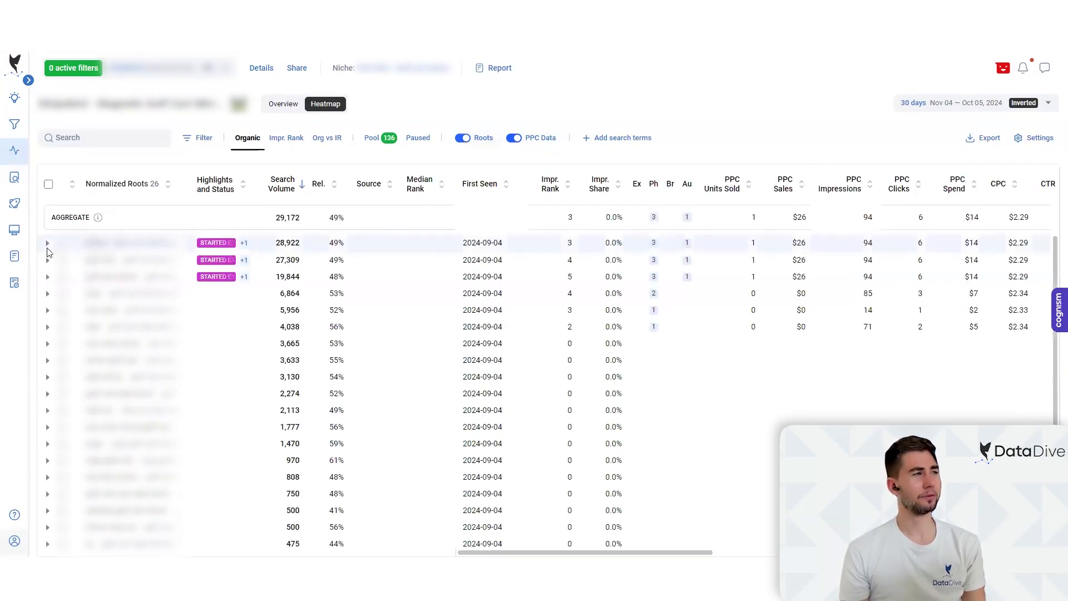
click(47, 244)
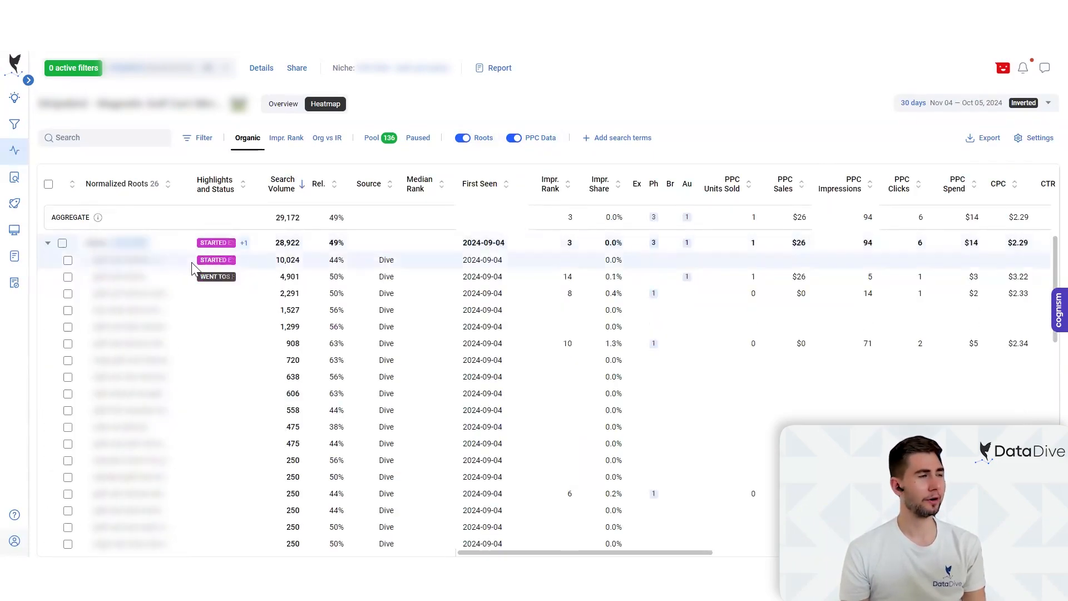
click(47, 242)
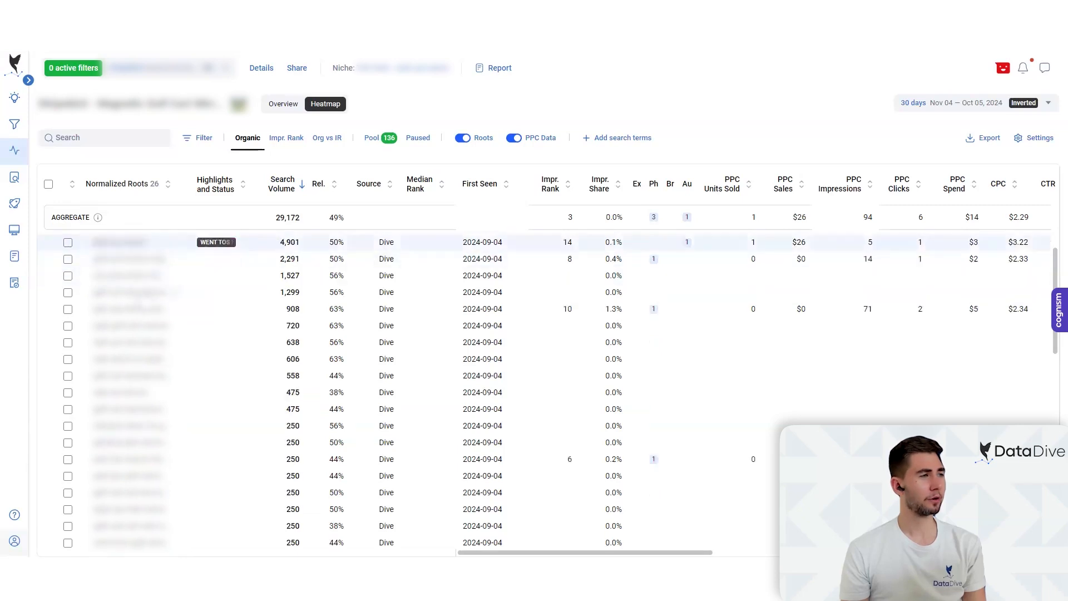
scroll(127, 289, down, 4)
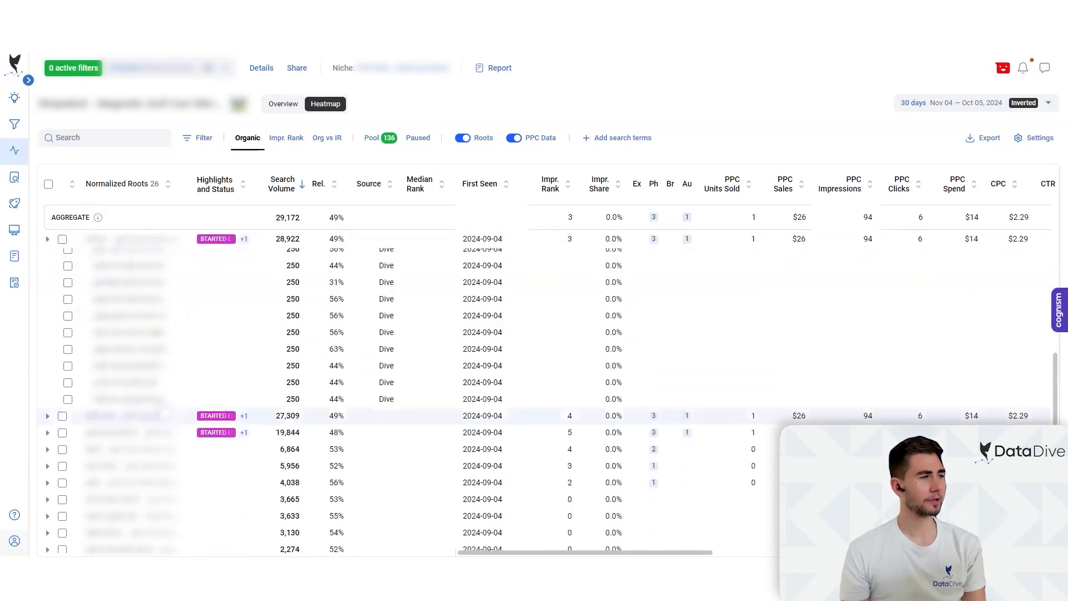
scroll(256, 278, up, 5)
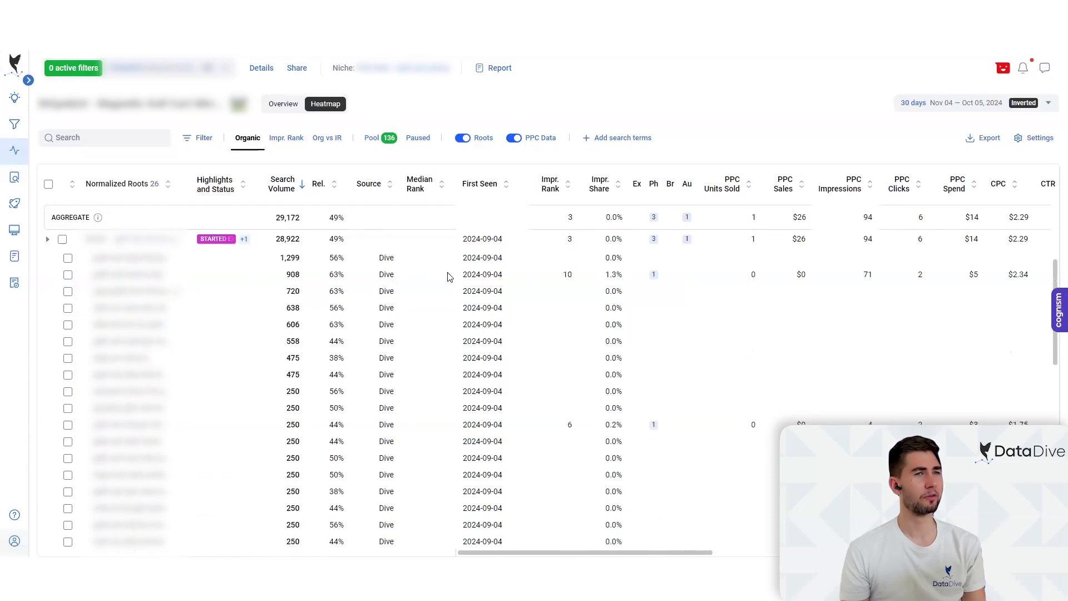
scroll(264, 273, up, 2)
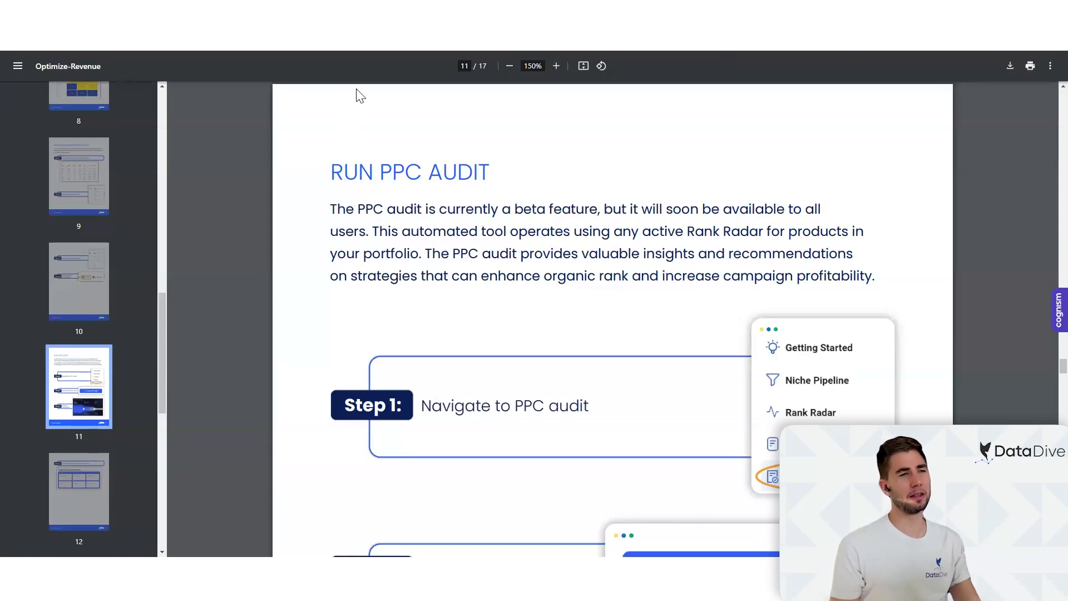
Step: Read the guide's Run PPC Audit section, from Step 1 on navigating to the audit through Step 4 on insights and recommendations
scroll(541, 214, down, 1)
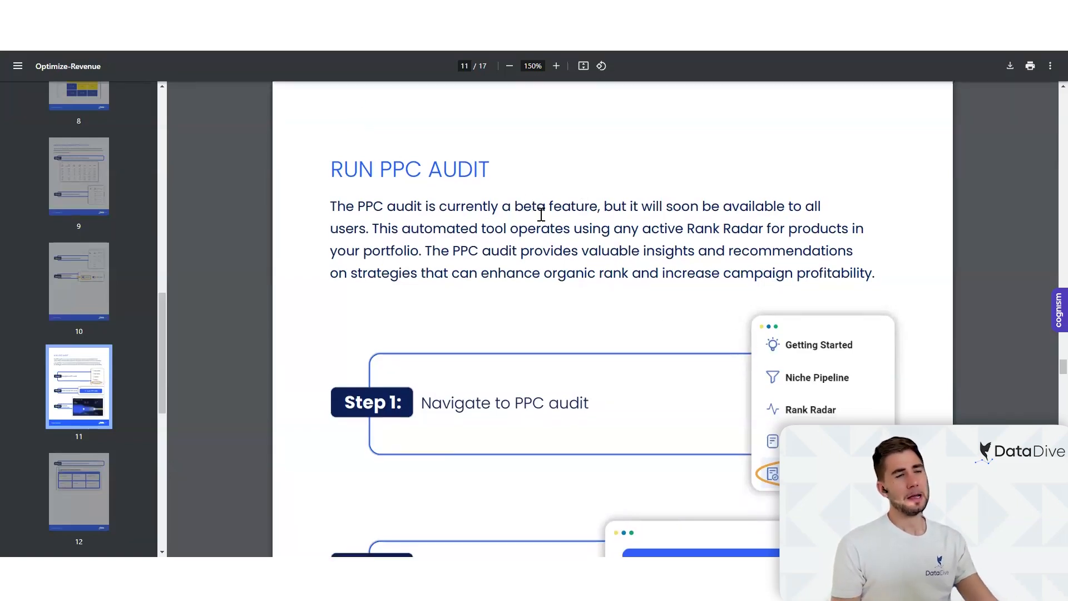
scroll(541, 215, down, 1)
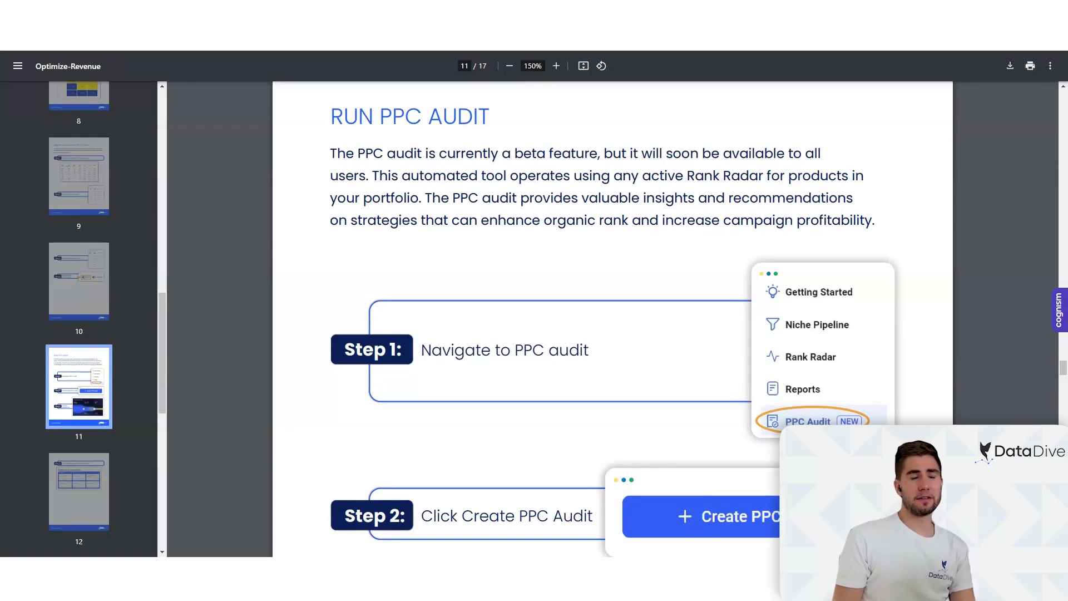
scroll(802, 405, down, 5)
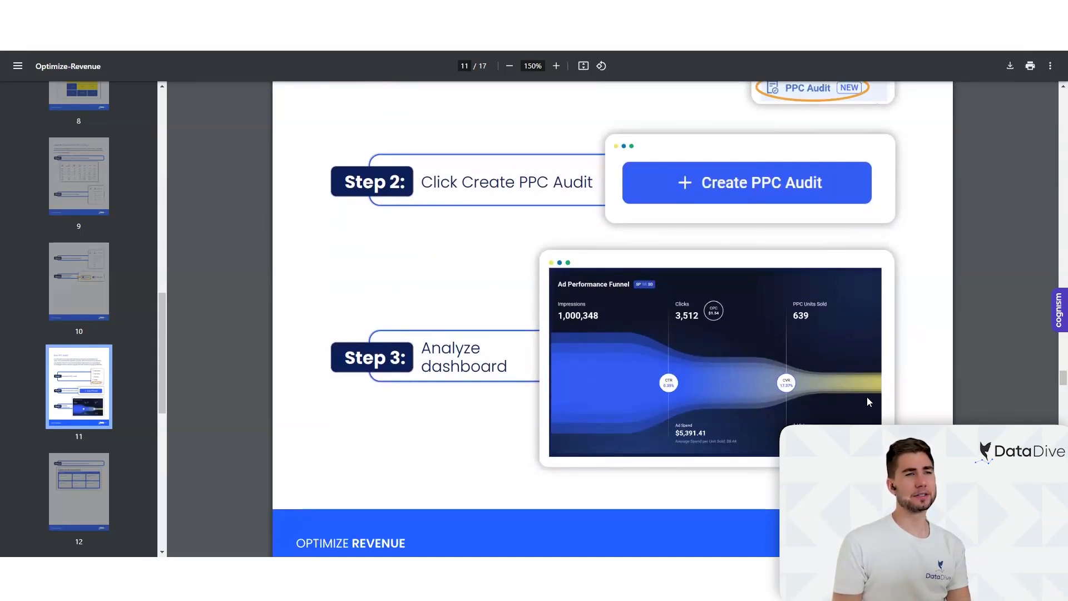
scroll(790, 356, down, 10)
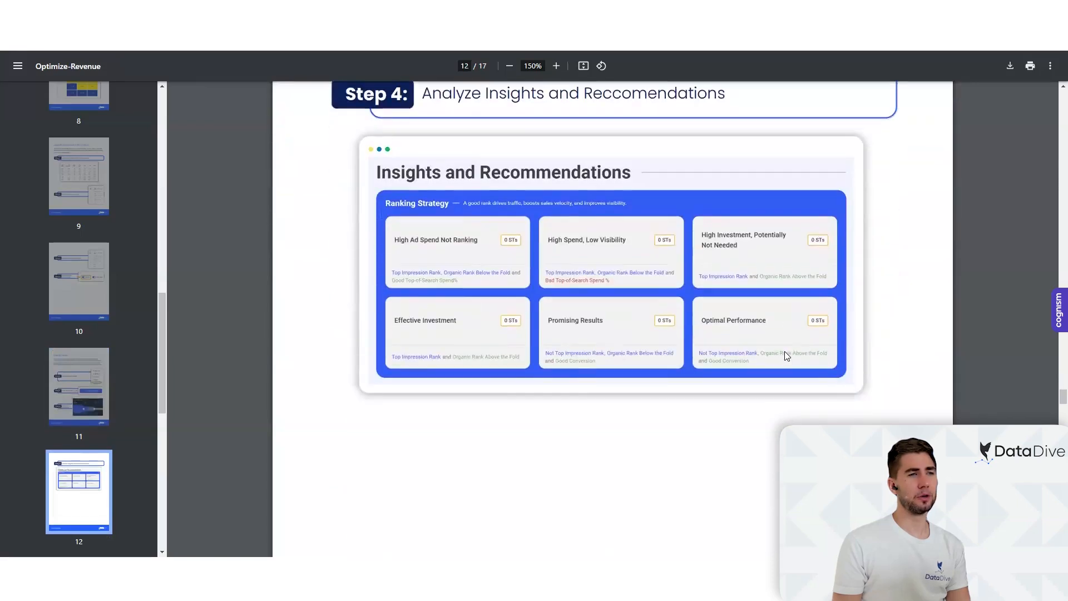
scroll(785, 355, down, 8)
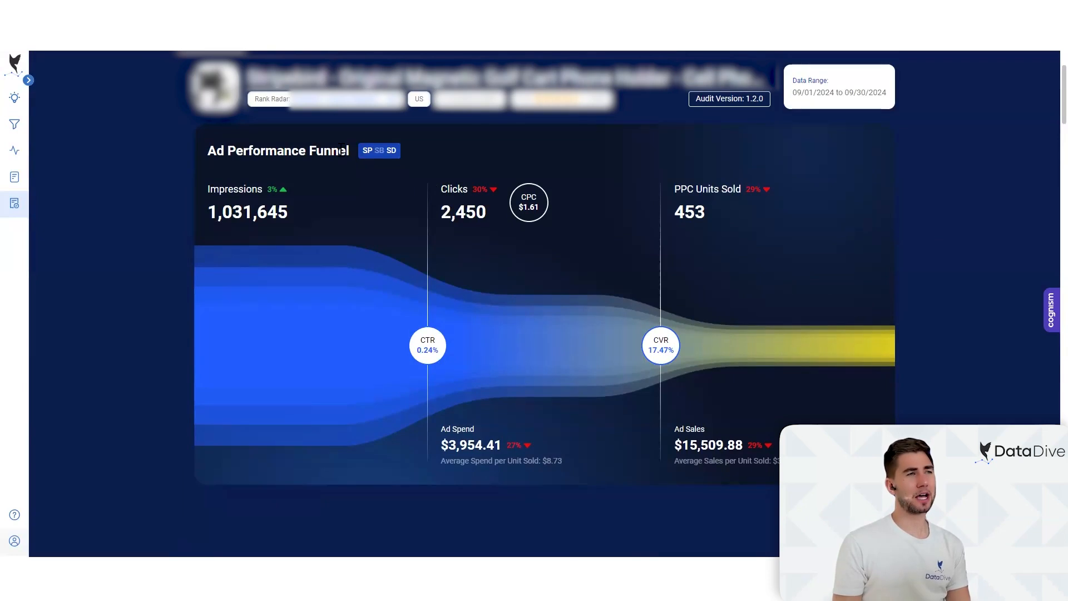
Step: Review the September PPC audit's Ad Performance Funnel and All About Profit section, including the revenue comparison, daily PPC sales chart and Profit Strategy
mouse_move(366, 152)
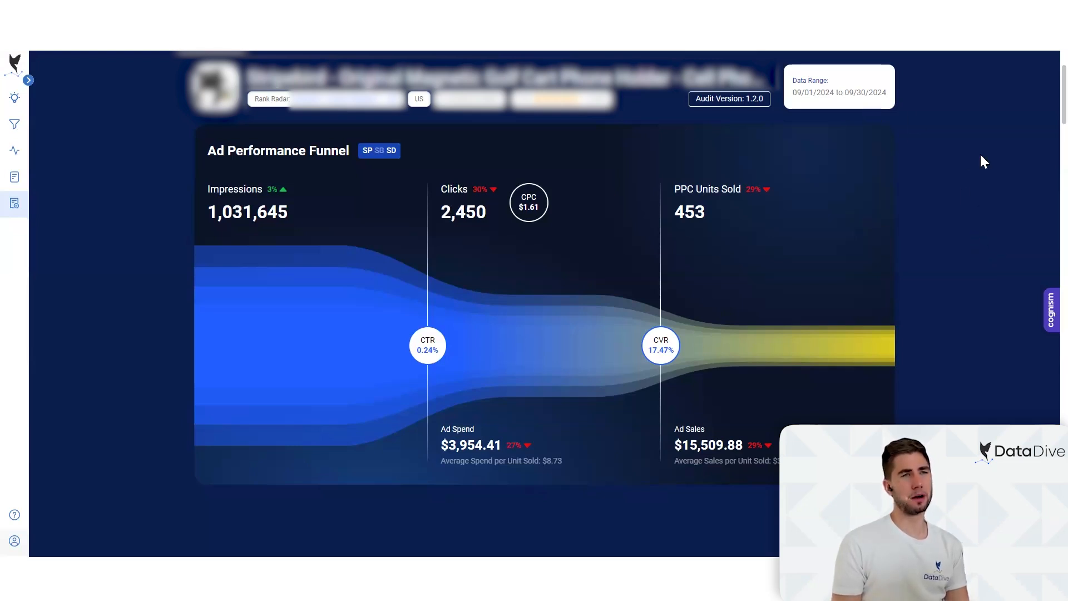
scroll(980, 155, down, 5)
scroll(980, 157, down, 6)
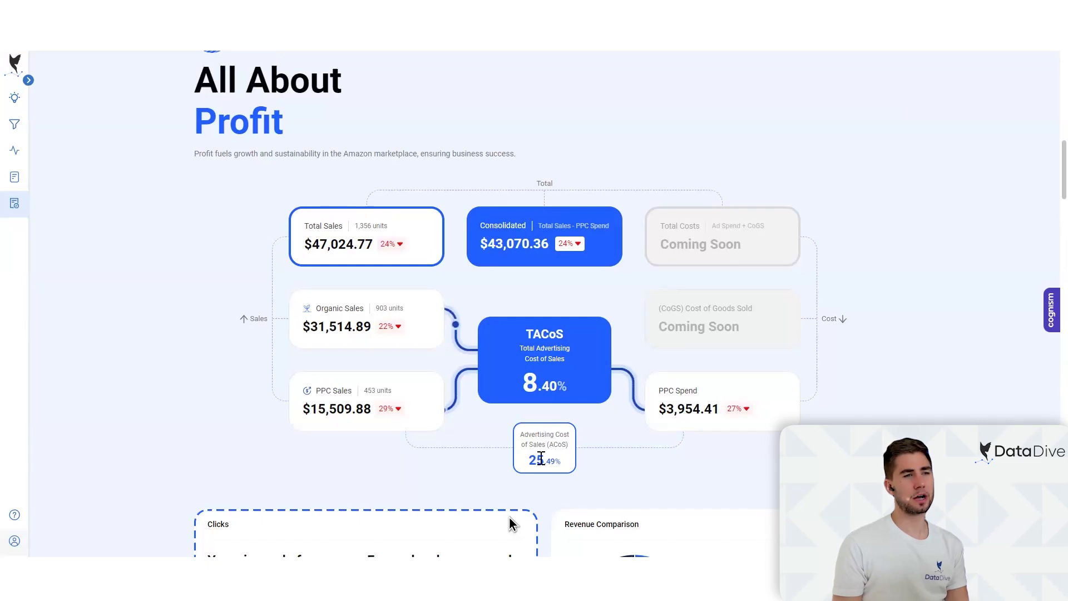
scroll(540, 460, down, 7)
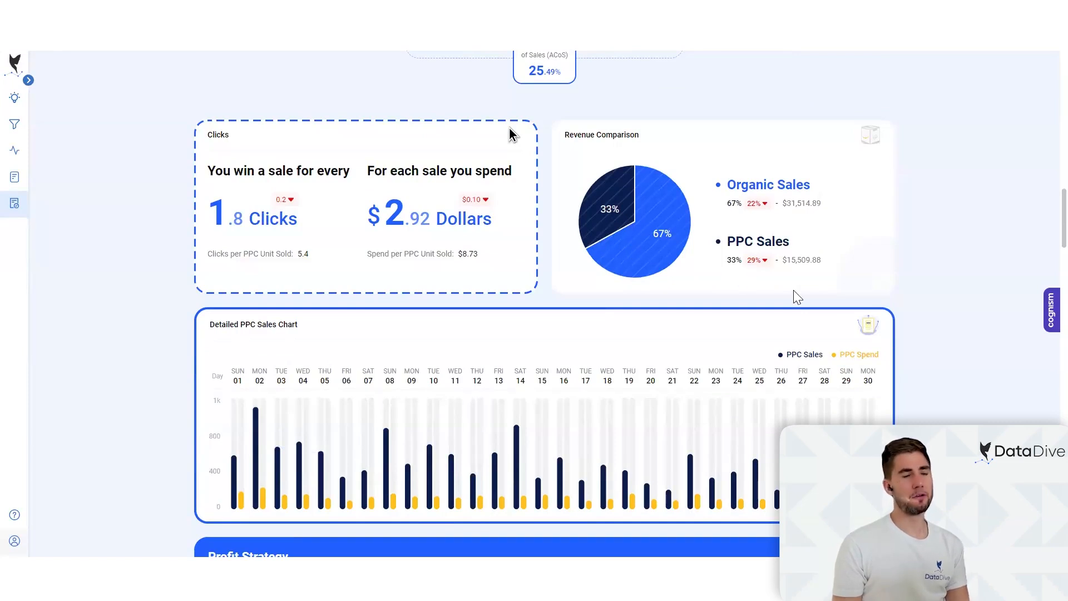
scroll(797, 297, down, 1)
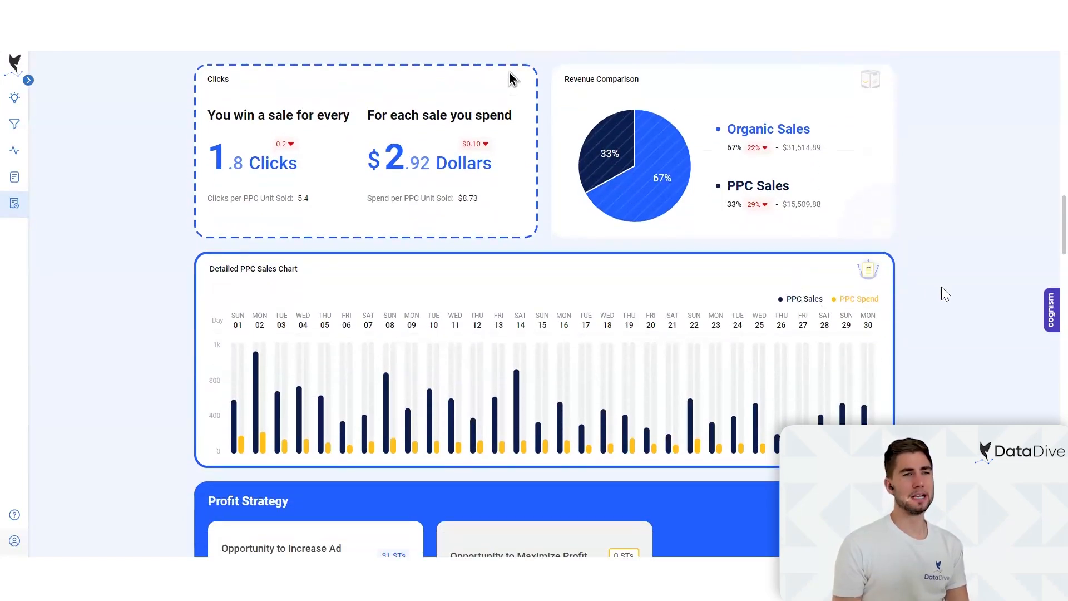
scroll(941, 288, down, 6)
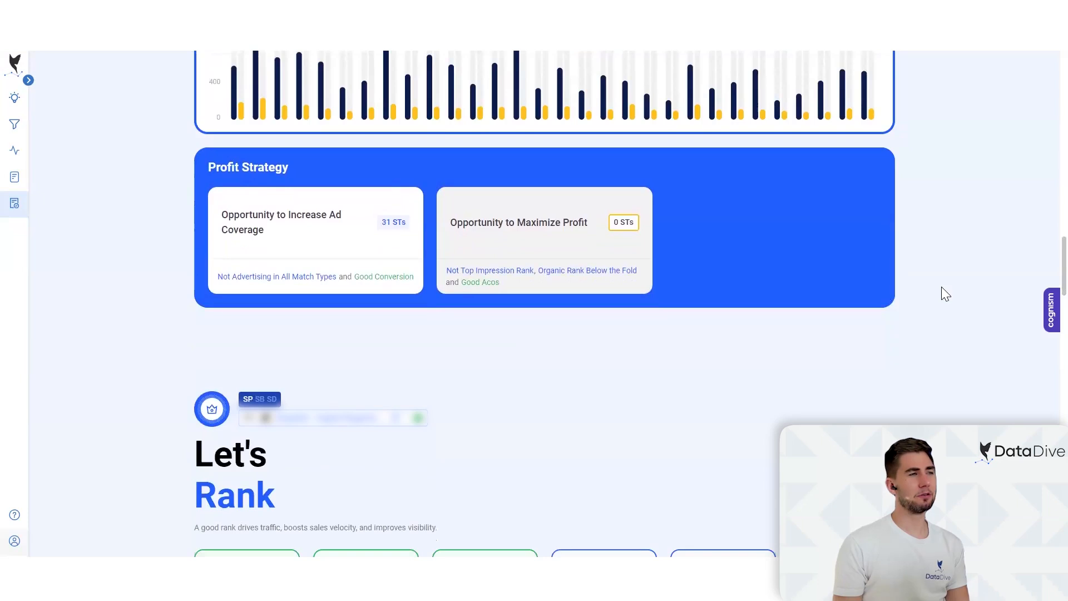
Step: Examine the audit's Let's Rank section, covering the global rank averages, Daily Visibility Chart, and Ranking Strategy and Organic Ranking Trend cards
scroll(942, 288, down, 4)
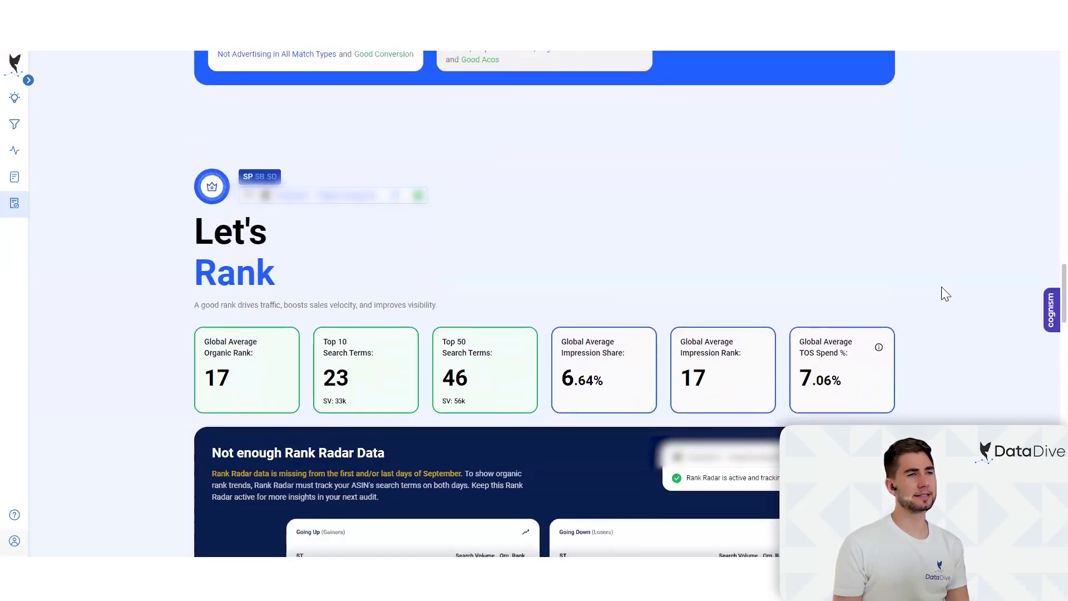
scroll(940, 286, down, 3)
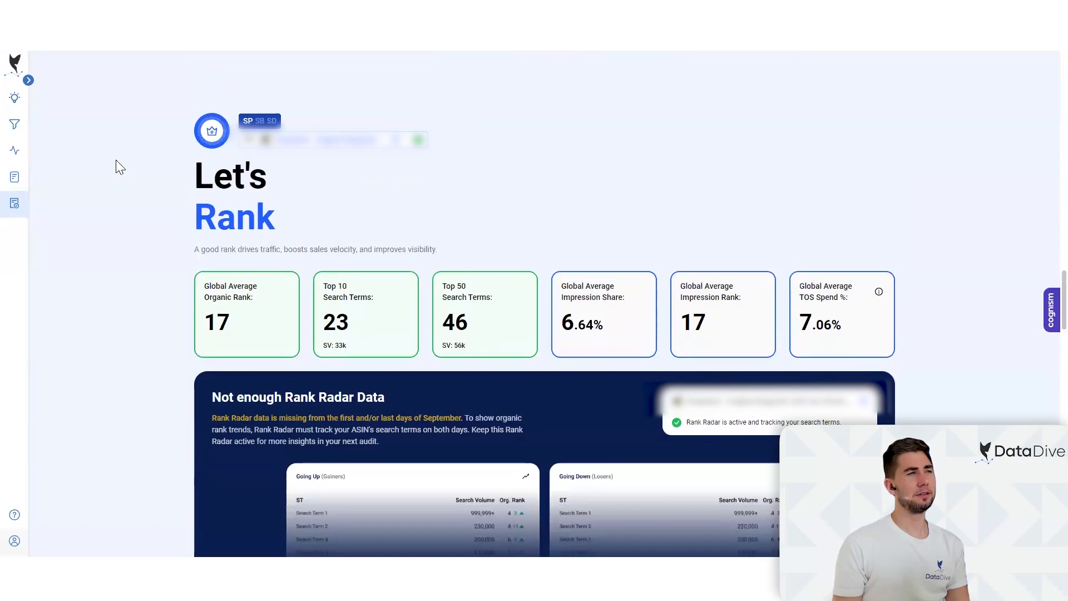
scroll(626, 201, down, 2)
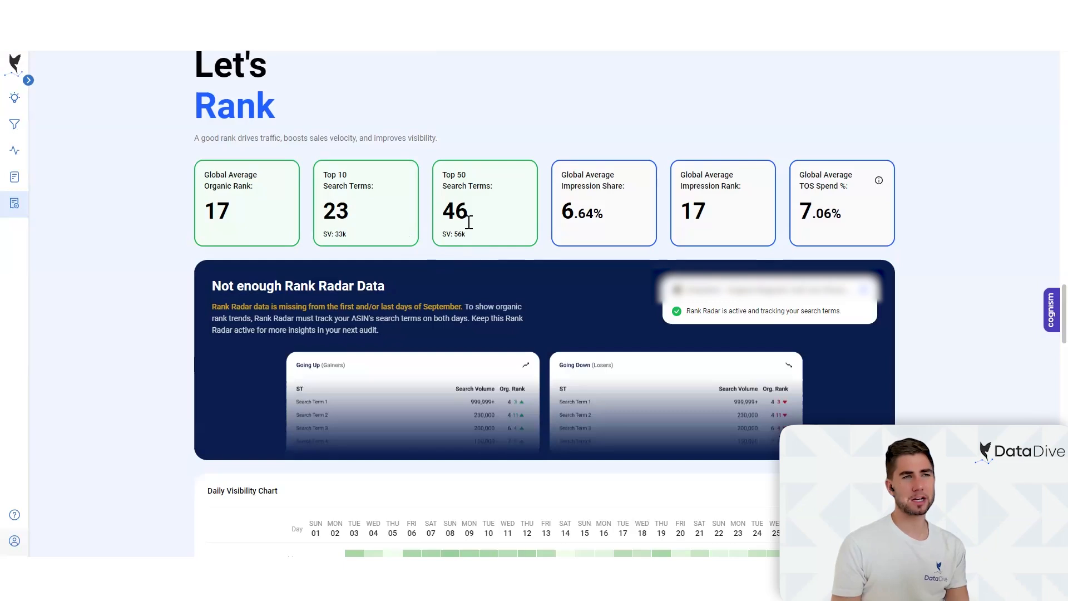
scroll(523, 225, down, 2)
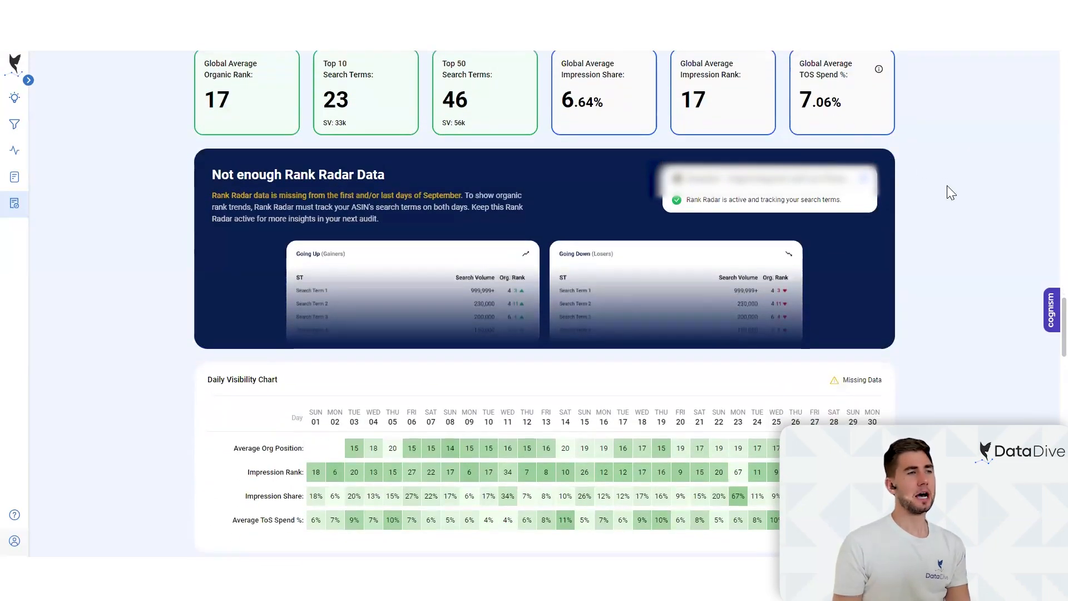
scroll(947, 188, down, 4)
scroll(946, 186, down, 4)
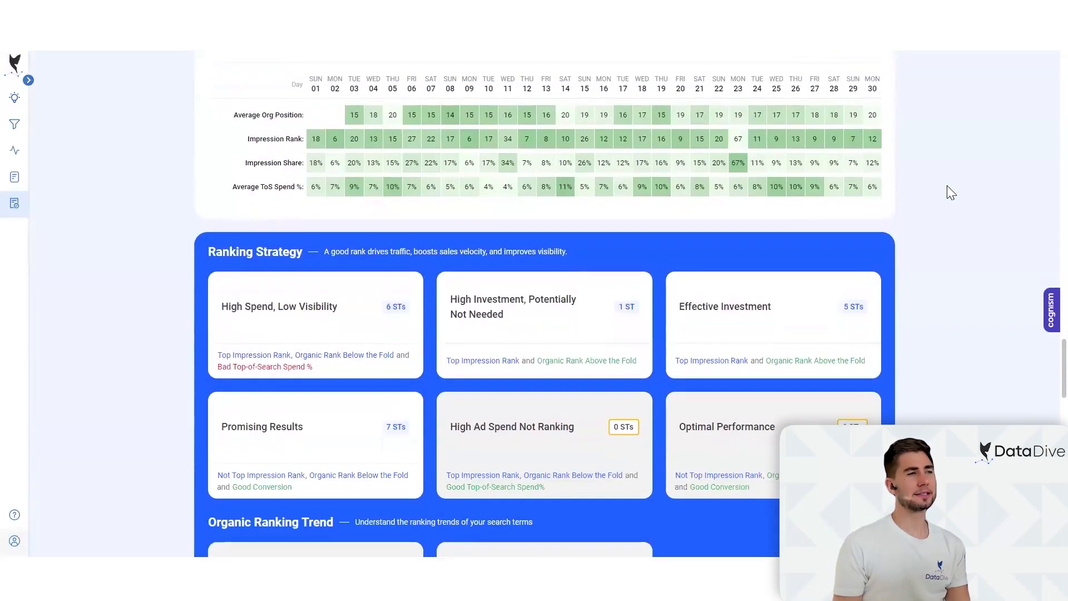
scroll(133, 224, down, 1)
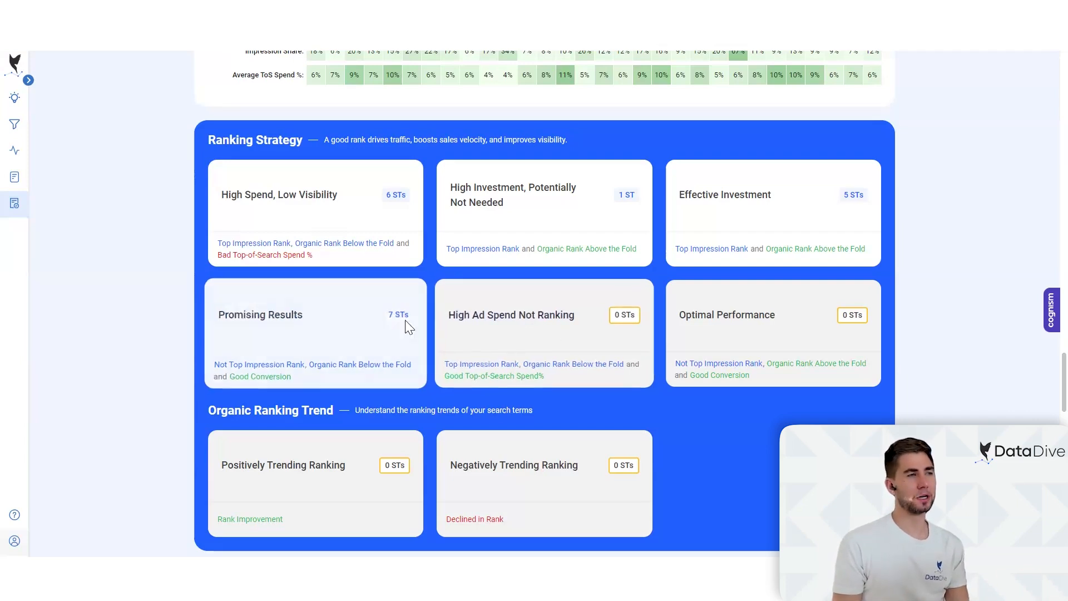
Step: Open the Promising Results ranking insight, read its description and recommendation for the listed search terms, and close it
click(349, 322)
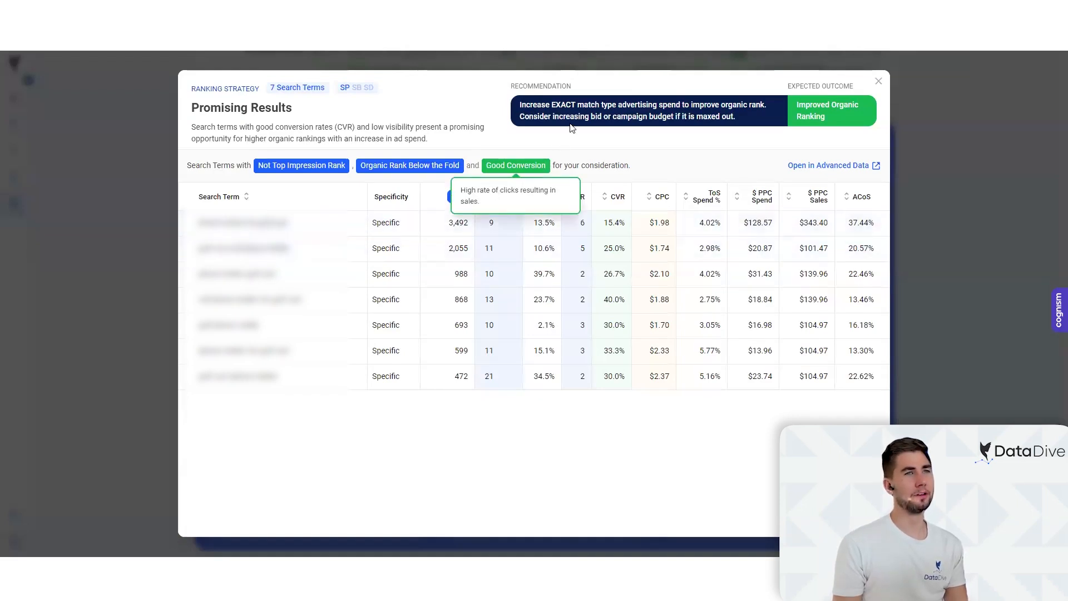
drag(307, 126, 457, 127)
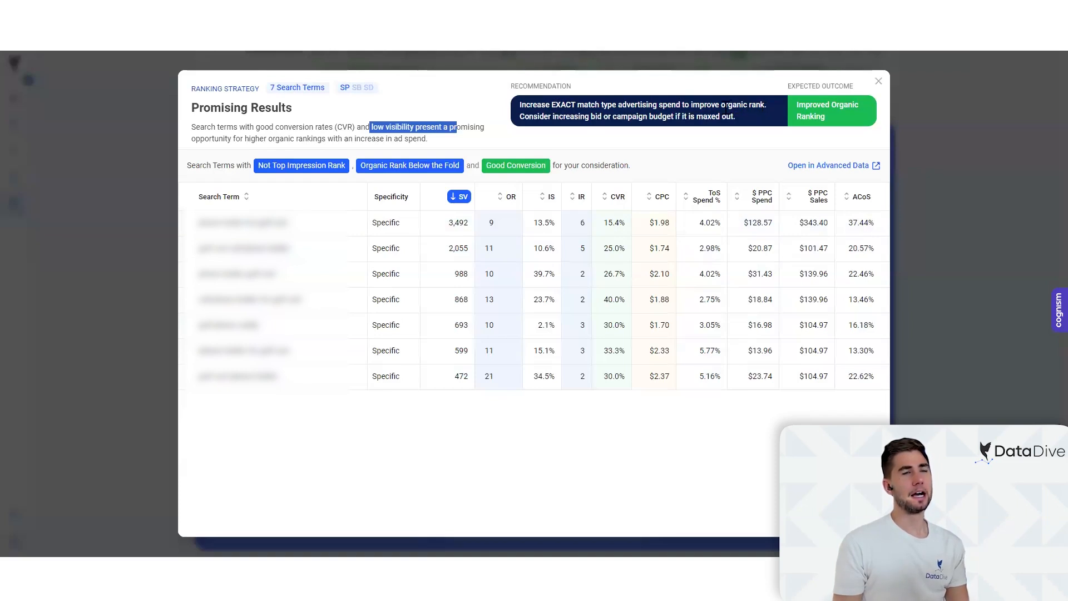
drag(553, 118, 735, 118)
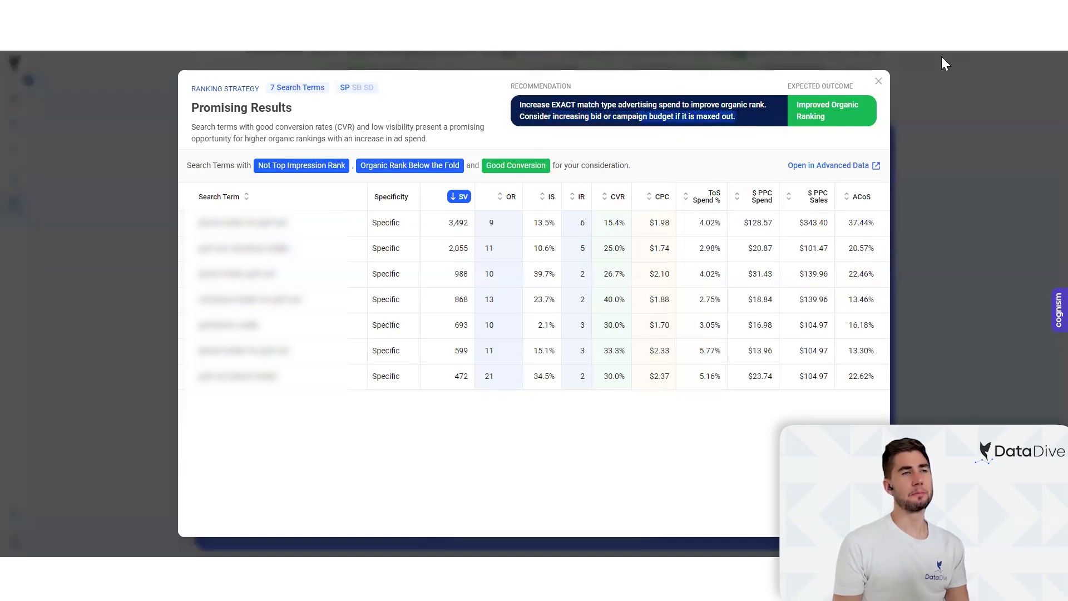
click(876, 82)
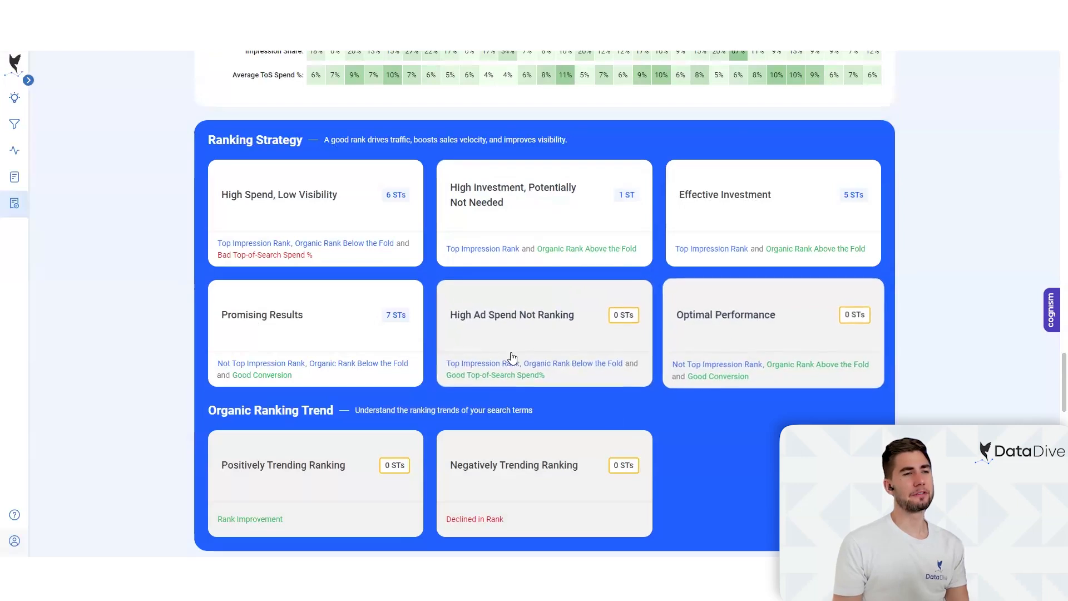
Step: Study the Get rid of Waste section, comparing Budget Drainers, Self-Competition and the potential wasted spend against total spending
scroll(698, 359, down, 5)
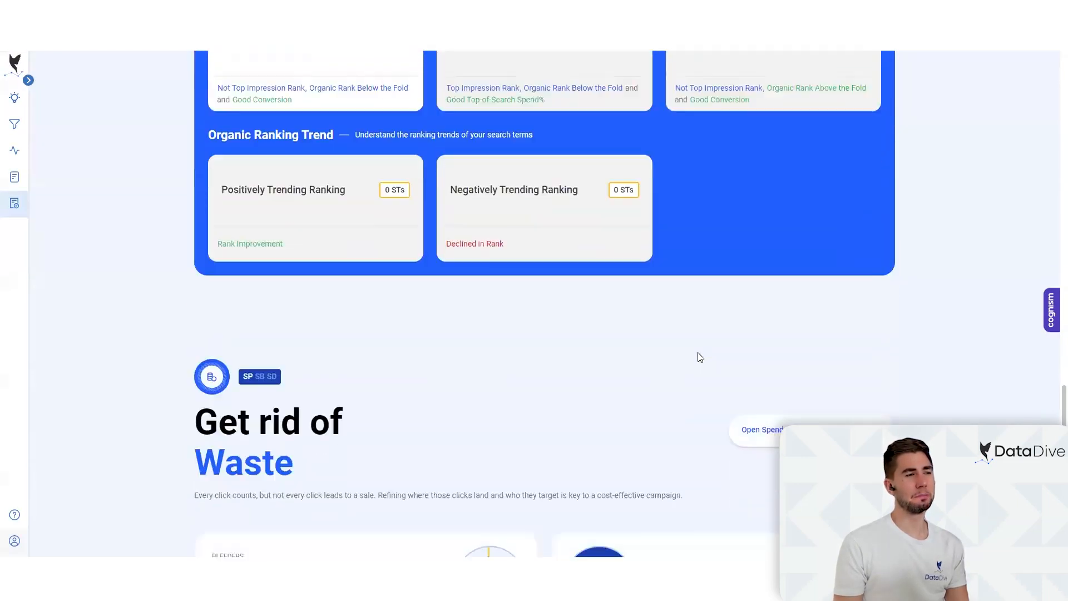
scroll(698, 356, down, 6)
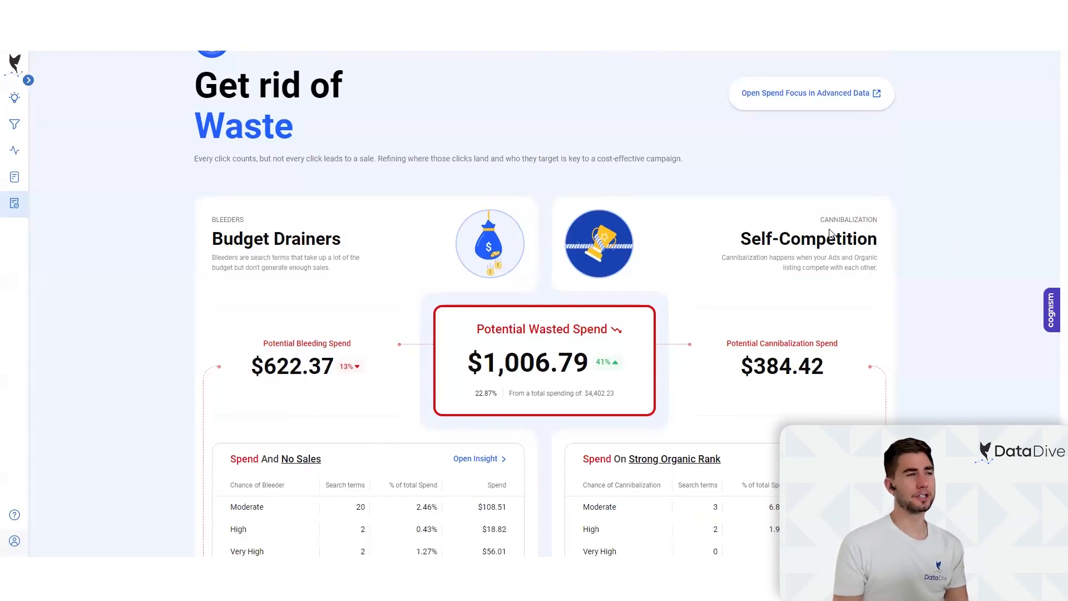
scroll(479, 349, down, 1)
scroll(445, 312, down, 2)
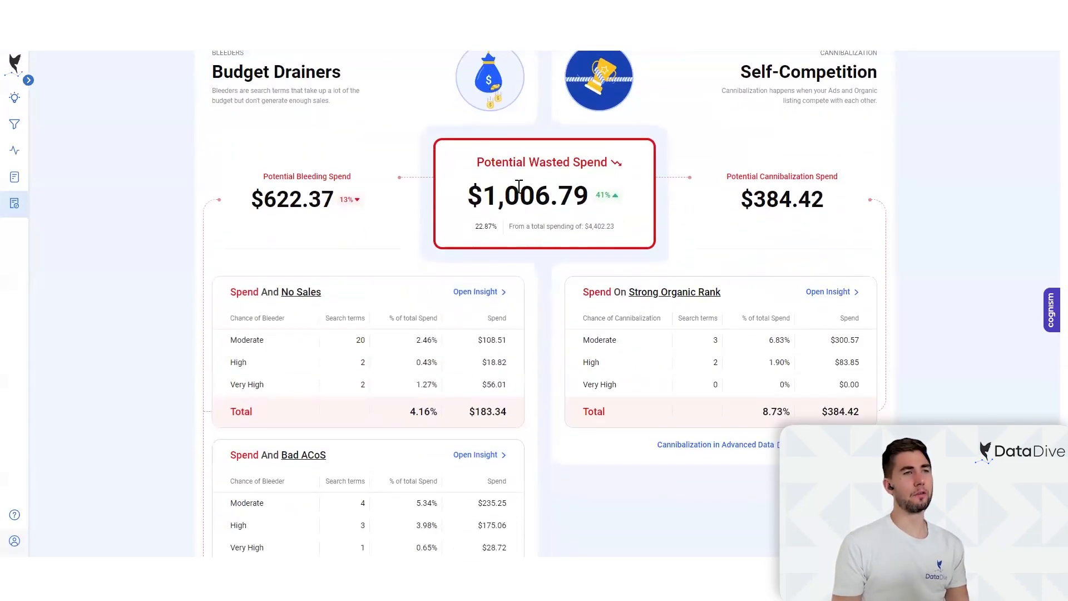
scroll(543, 231, up, 1)
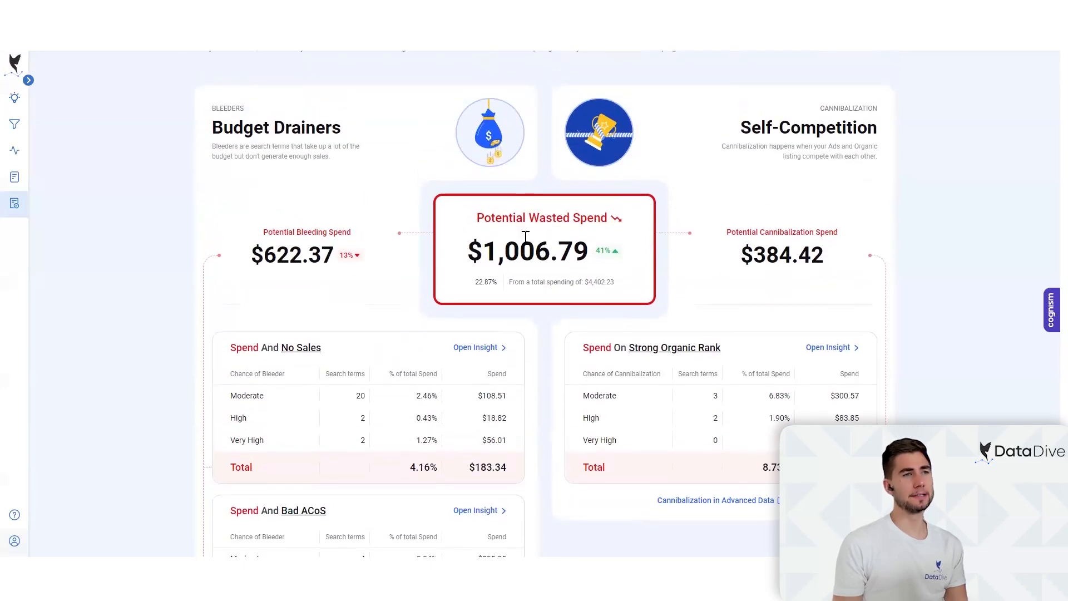
double_click(609, 284)
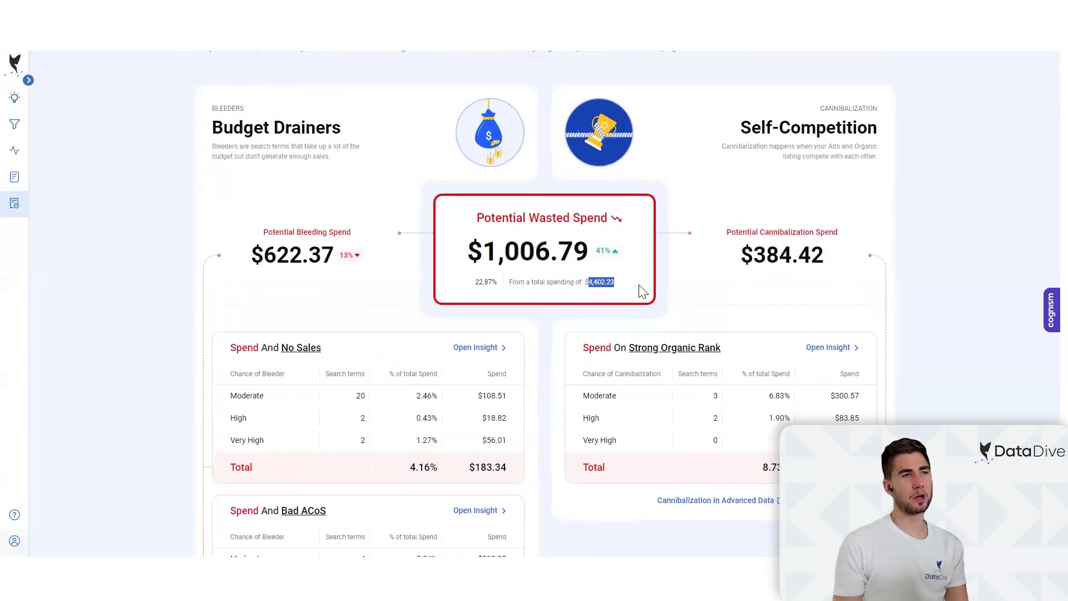
drag(490, 253, 571, 264)
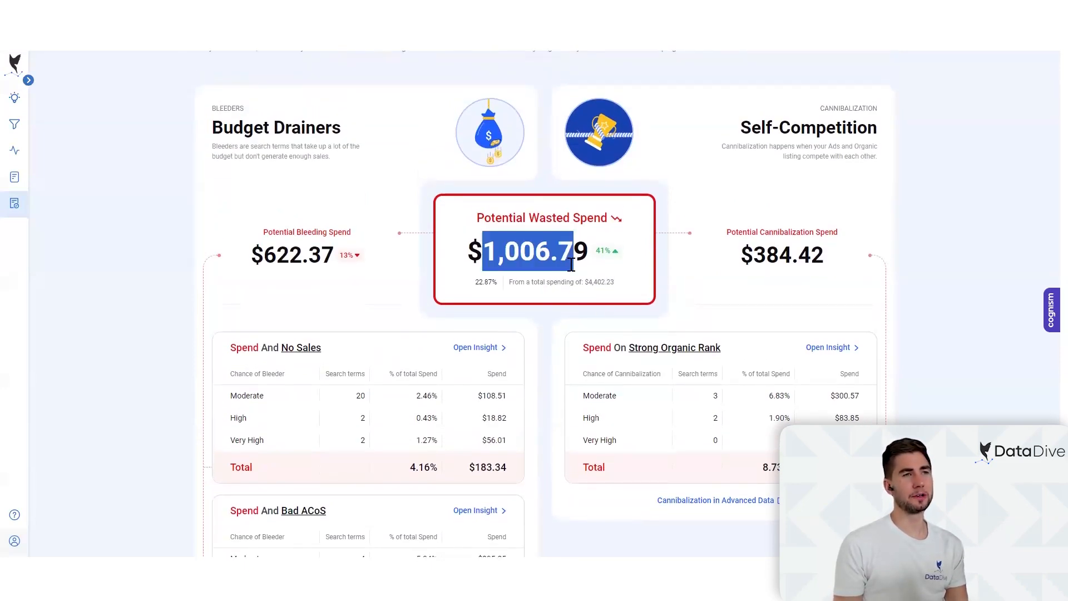
Step: Compare the Potential Bleeding Spend and Potential Cannibalization Spend figures and their breakdown tables in the waste section
scroll(565, 264, down, 1)
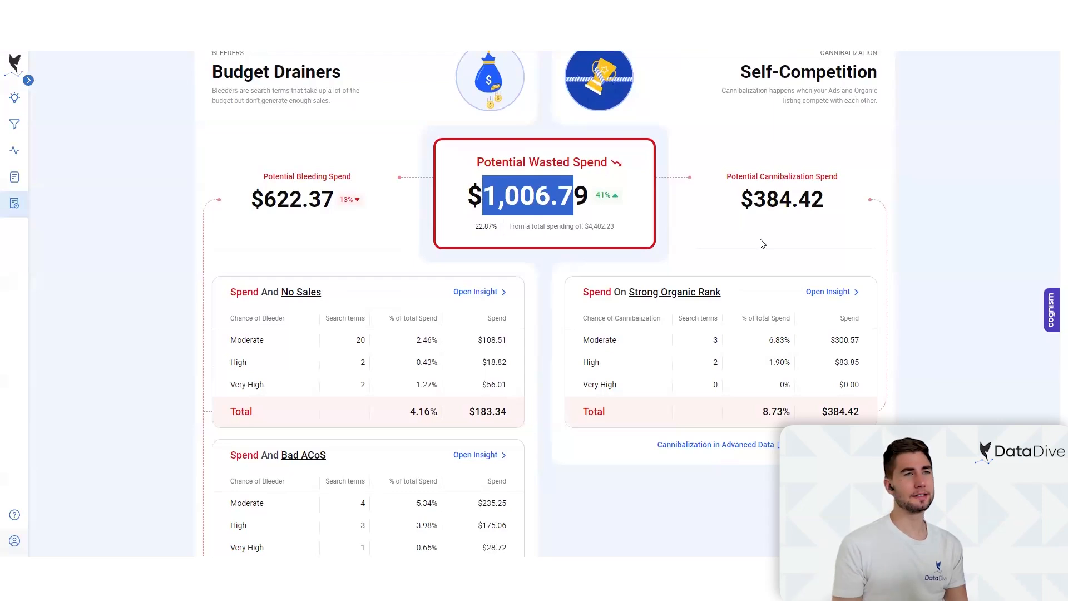
drag(275, 177, 328, 177)
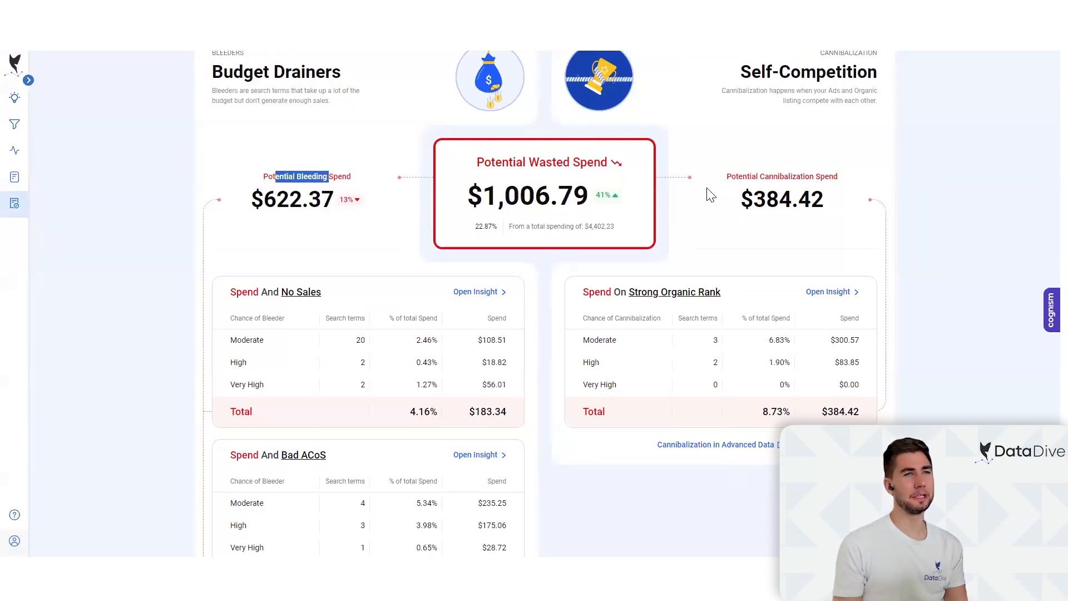
drag(761, 176, 837, 176)
scroll(812, 262, down, 1)
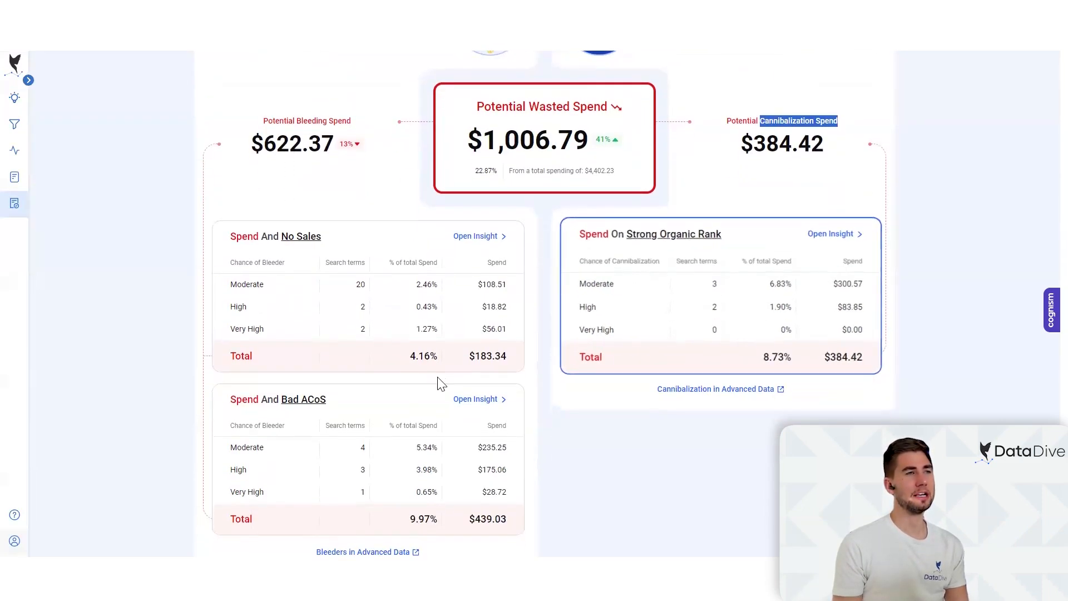
Step: Open the Spend And No Sales insight, review its search terms' CPC and PPC spend plus the Moderate and Very High Chance groups, and close it
click(481, 233)
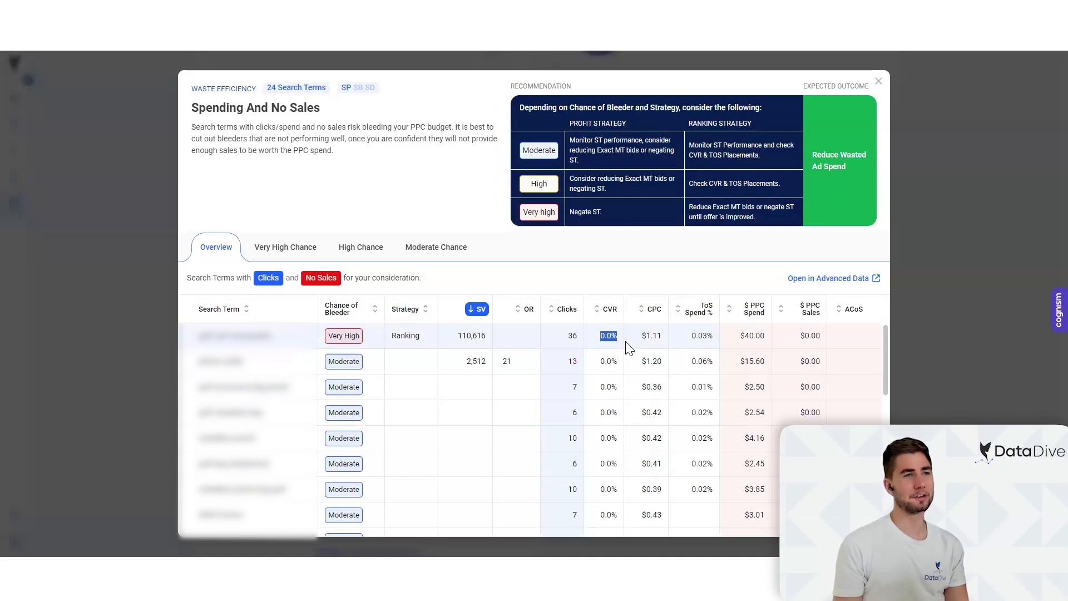
double_click(646, 337)
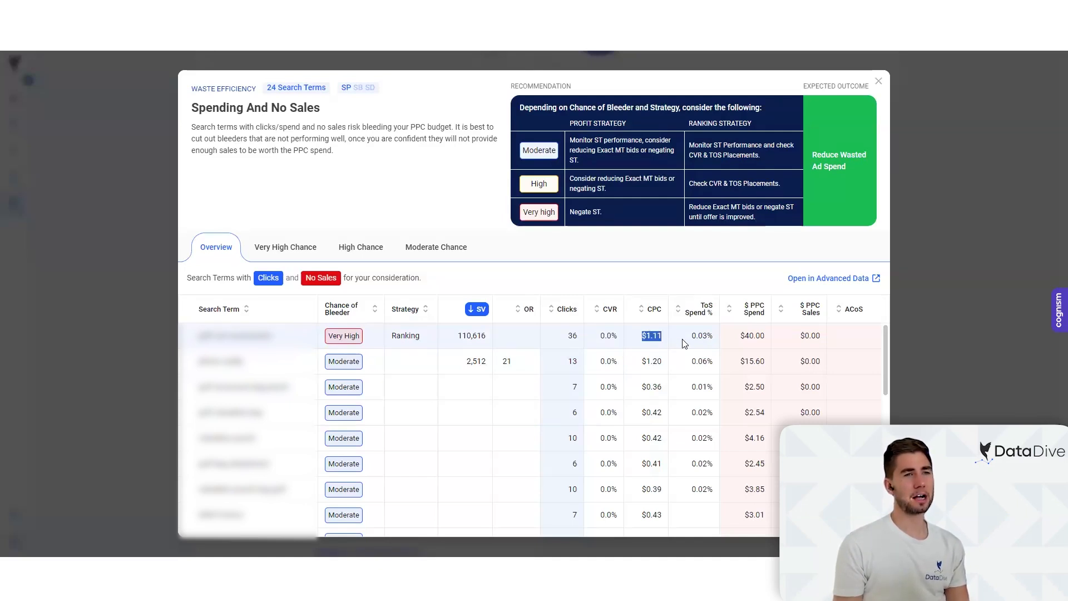
double_click(751, 336)
scroll(736, 348, down, 5)
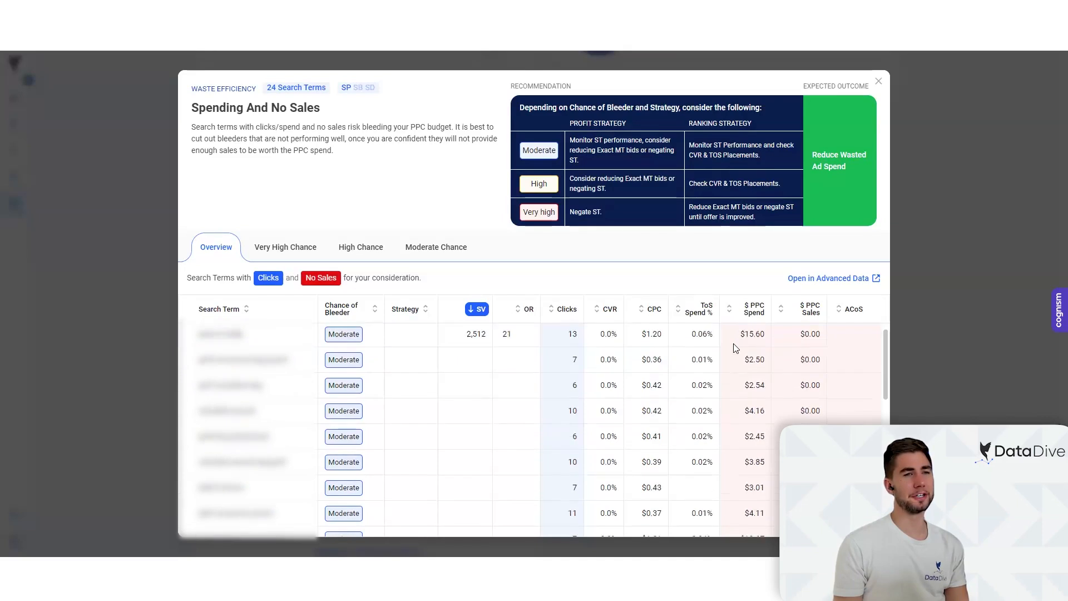
scroll(594, 402, up, 5)
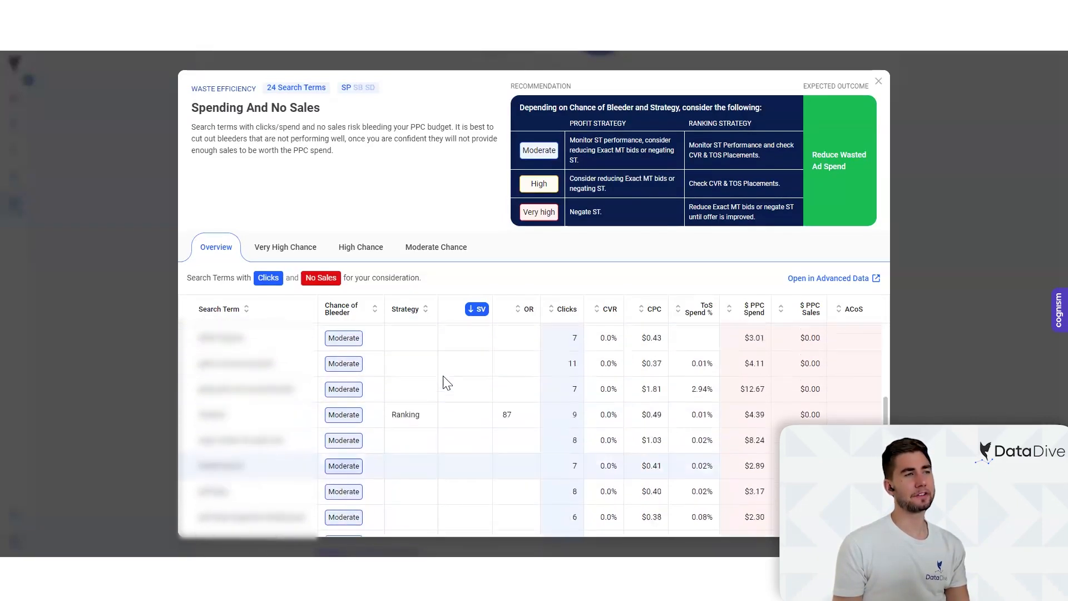
click(420, 248)
click(285, 247)
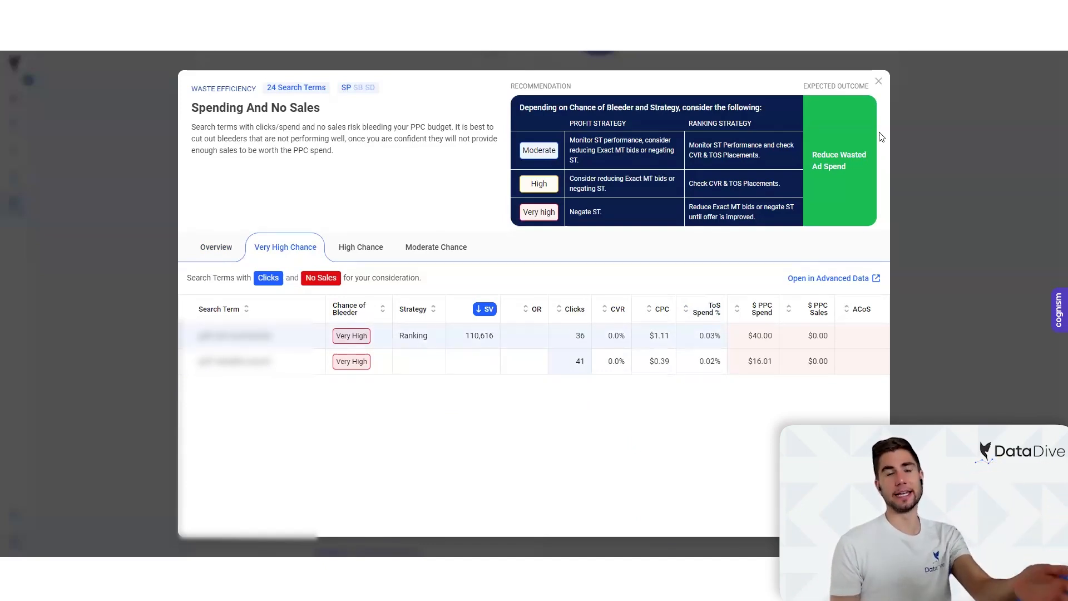
click(882, 81)
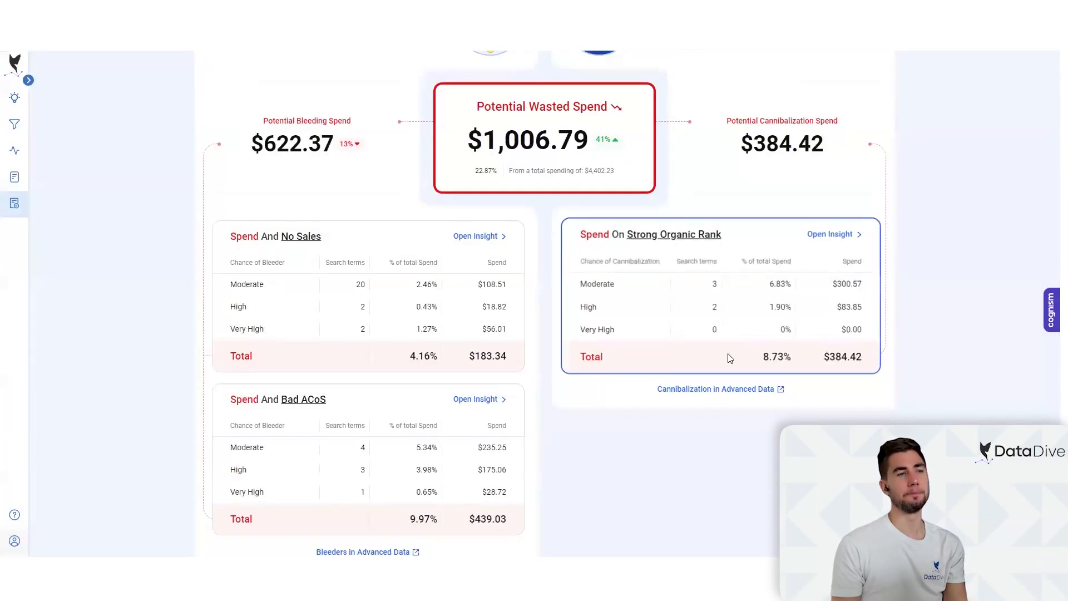
Step: Open the audit's Advanced Data and look through the Master Table of all search terms
scroll(729, 357, down, 5)
scroll(728, 353, down, 1)
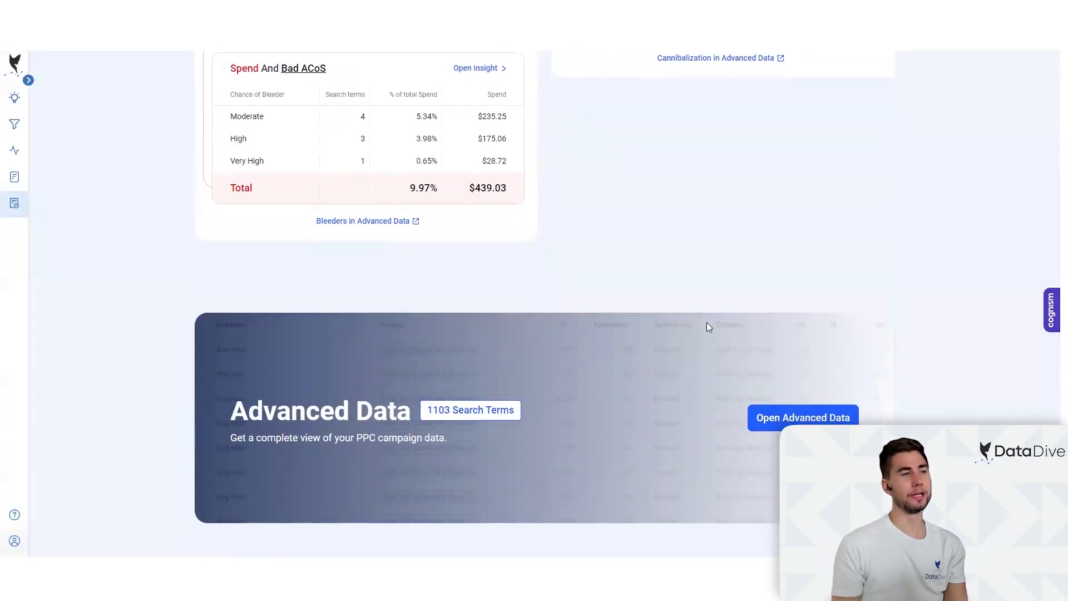
click(785, 424)
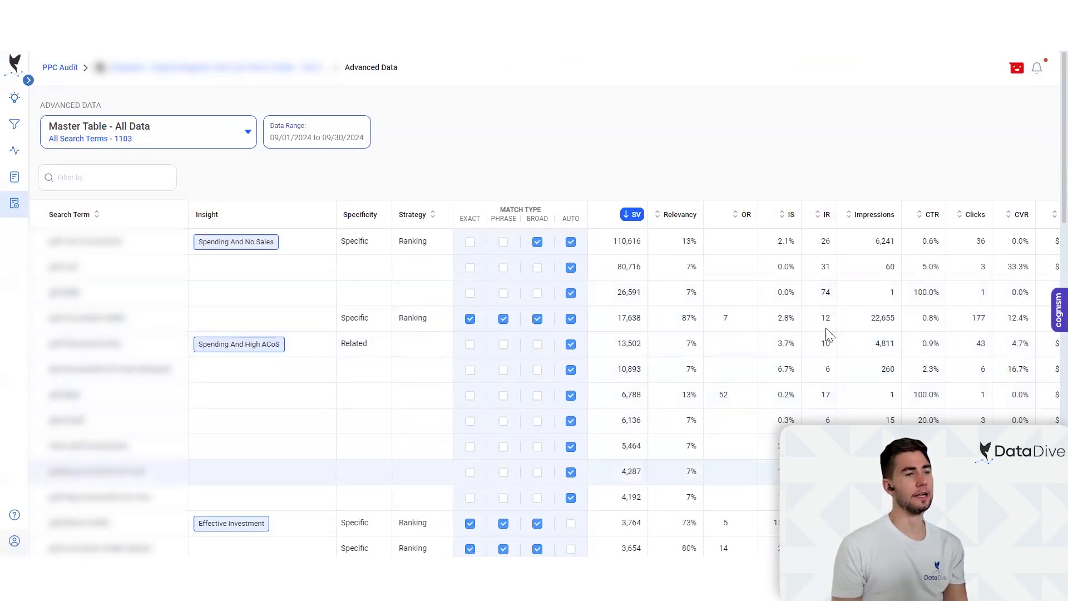
scroll(828, 333, down, 4)
scroll(834, 329, down, 9)
scroll(834, 328, up, 13)
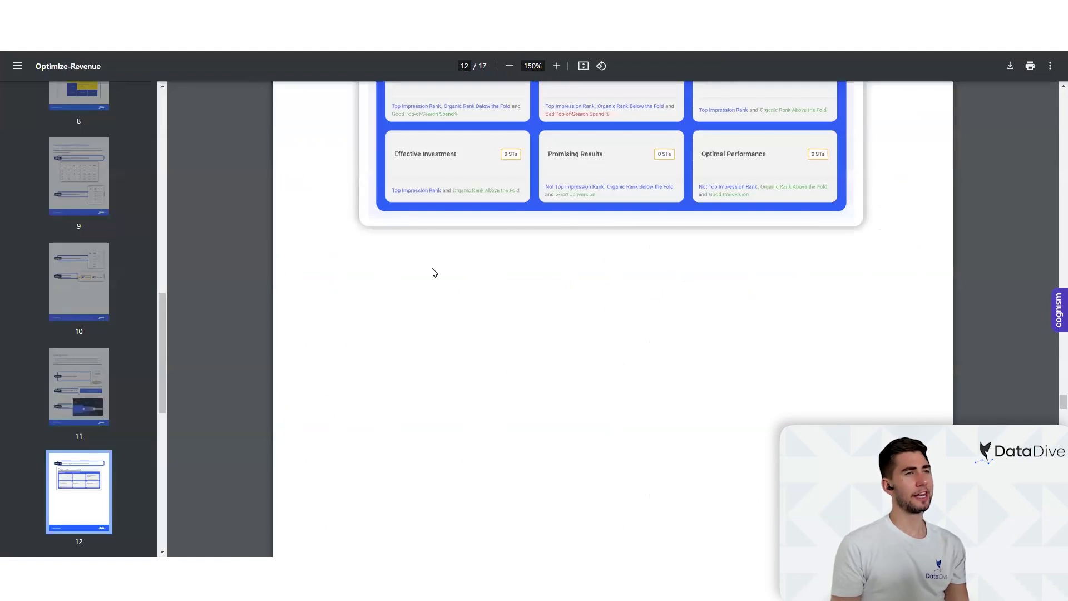
Step: Review the Optimize-Revenue guide's Insights and Recommendations step and continue to the Execute Changes and Make Highlights introduction
scroll(440, 291, down, 2)
scroll(440, 291, up, 5)
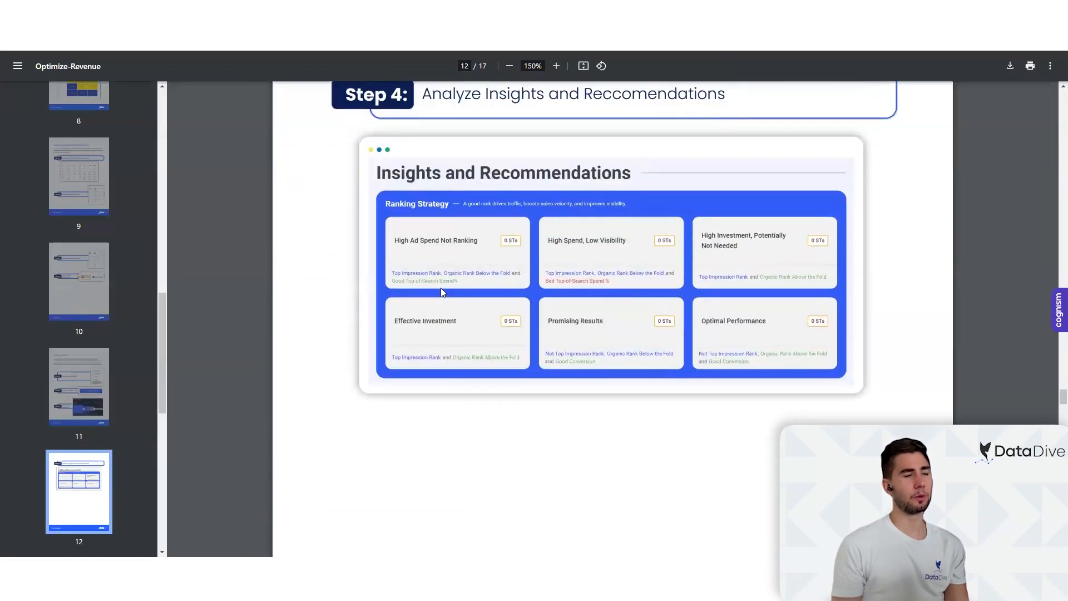
scroll(441, 291, down, 6)
scroll(442, 292, down, 5)
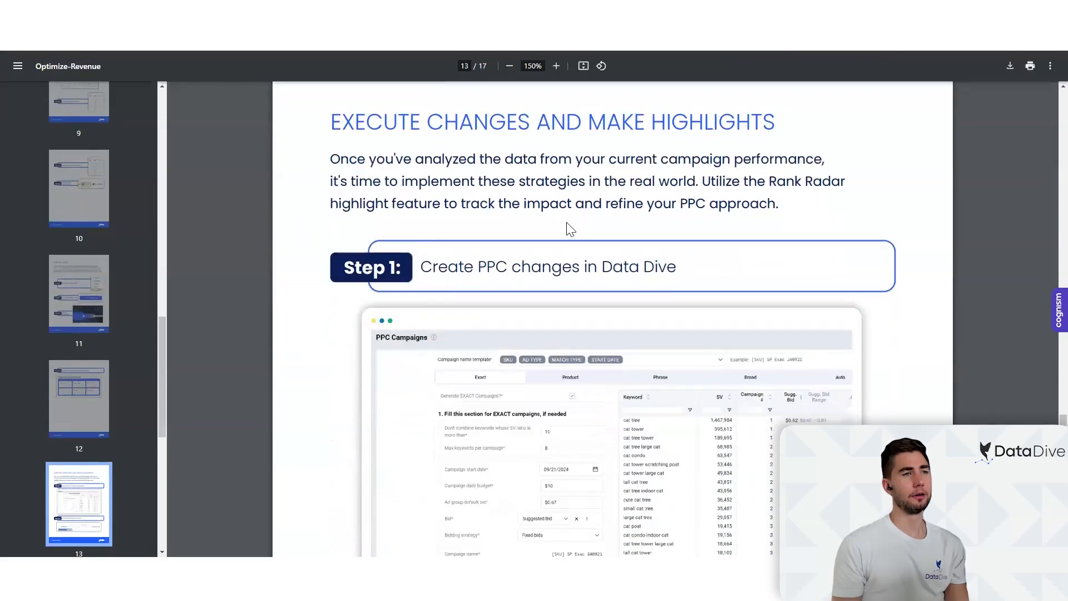
drag(652, 121, 842, 140)
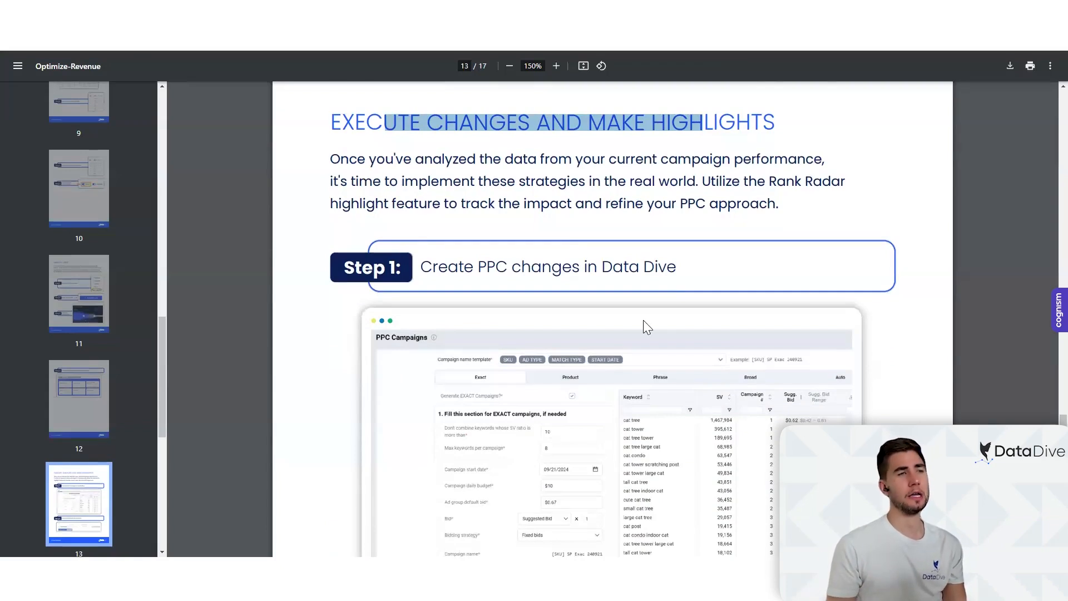
Step: Read the guide's Step 1 on creating PPC changes in Data Dive and Step 2 on sending campaigns to Amazon
scroll(647, 327, down, 3)
scroll(628, 311, up, 1)
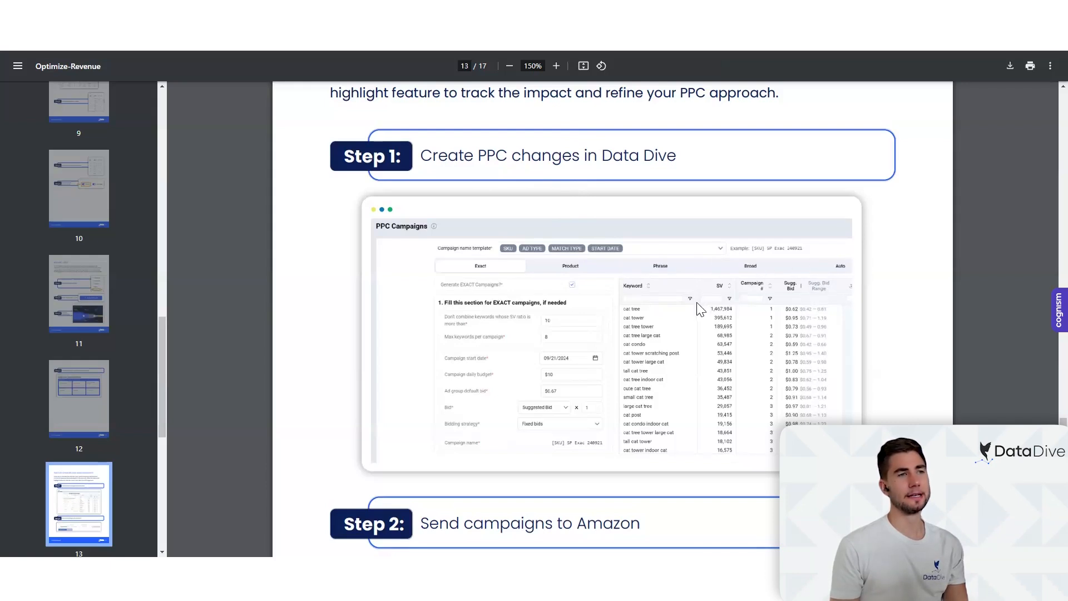
scroll(760, 215, down, 2)
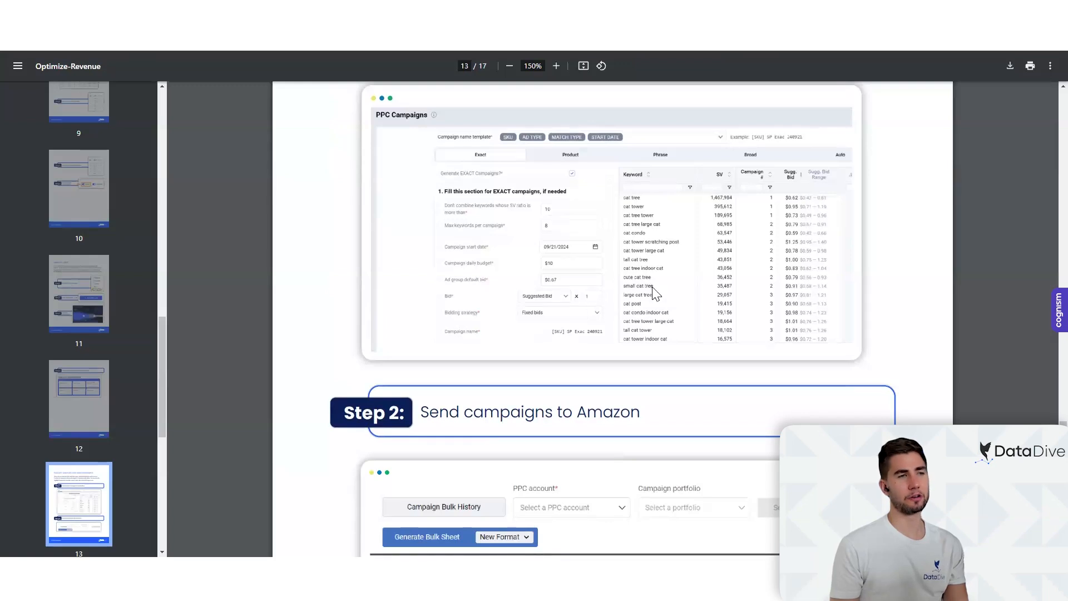
scroll(507, 357, down, 3)
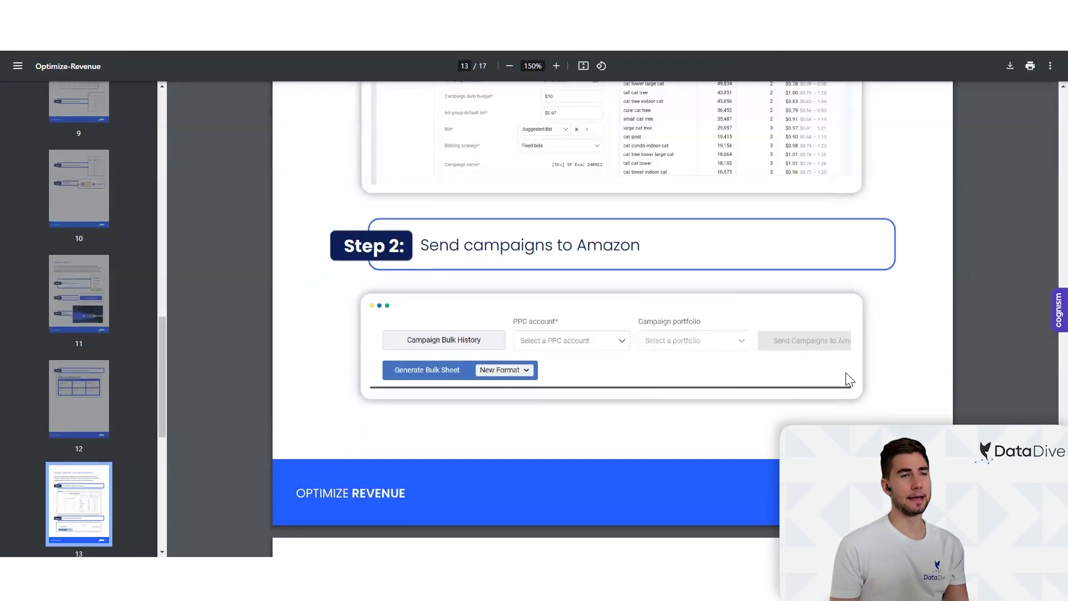
Step: Study the guide's Step 3 on adjusting campaigns in Amazon and Step 4 on making keyword-specific highlights in Rank Radar
scroll(835, 374, down, 4)
scroll(840, 370, down, 4)
drag(460, 226, 925, 256)
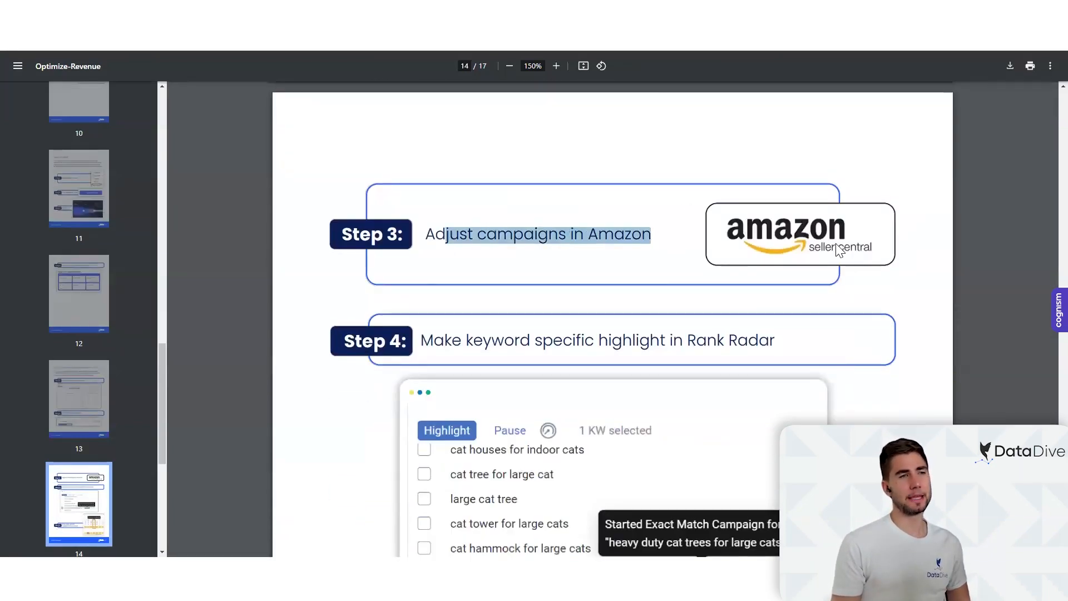
scroll(906, 305, down, 3)
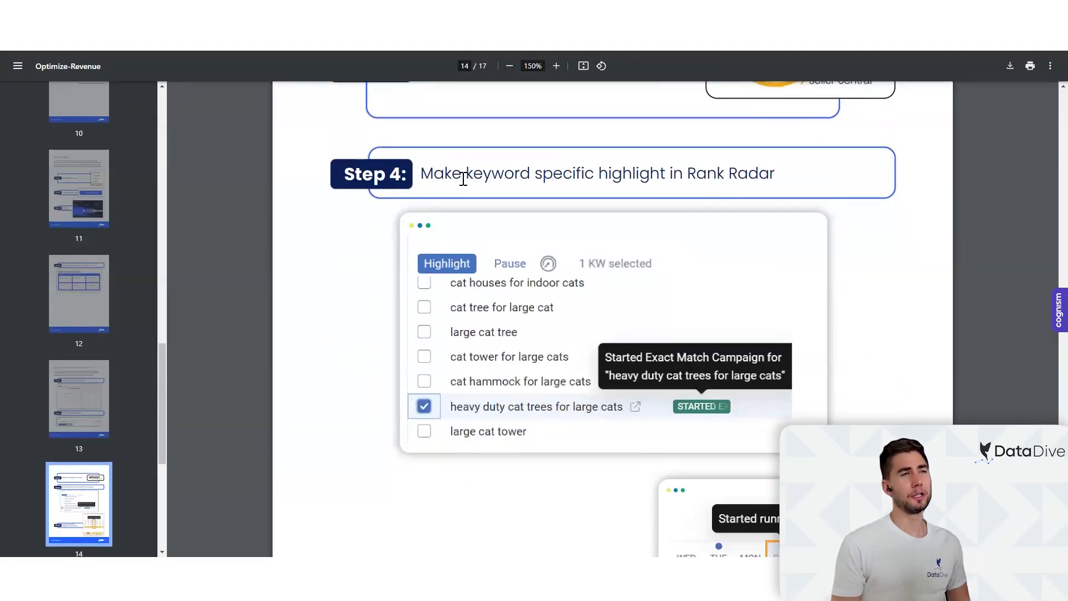
drag(453, 176, 717, 177)
click(749, 179)
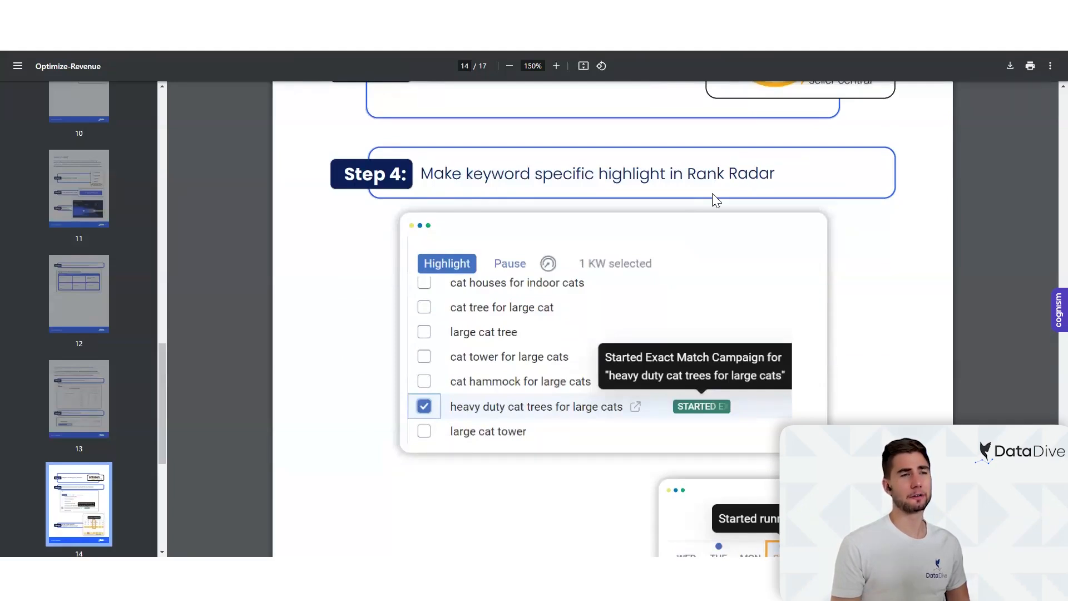
scroll(577, 253, down, 2)
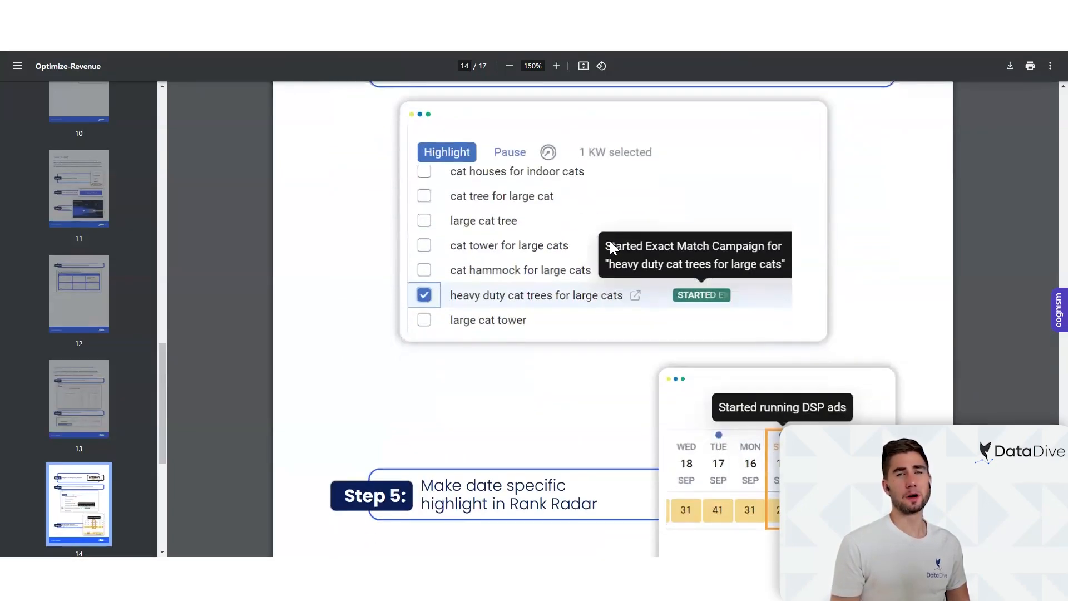
scroll(439, 272, up, 1)
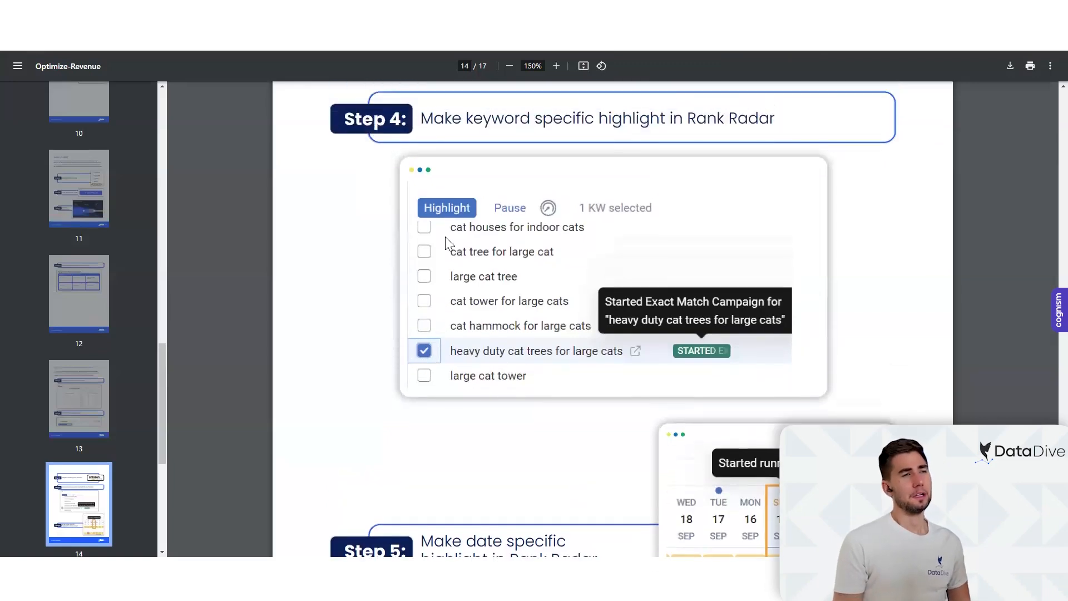